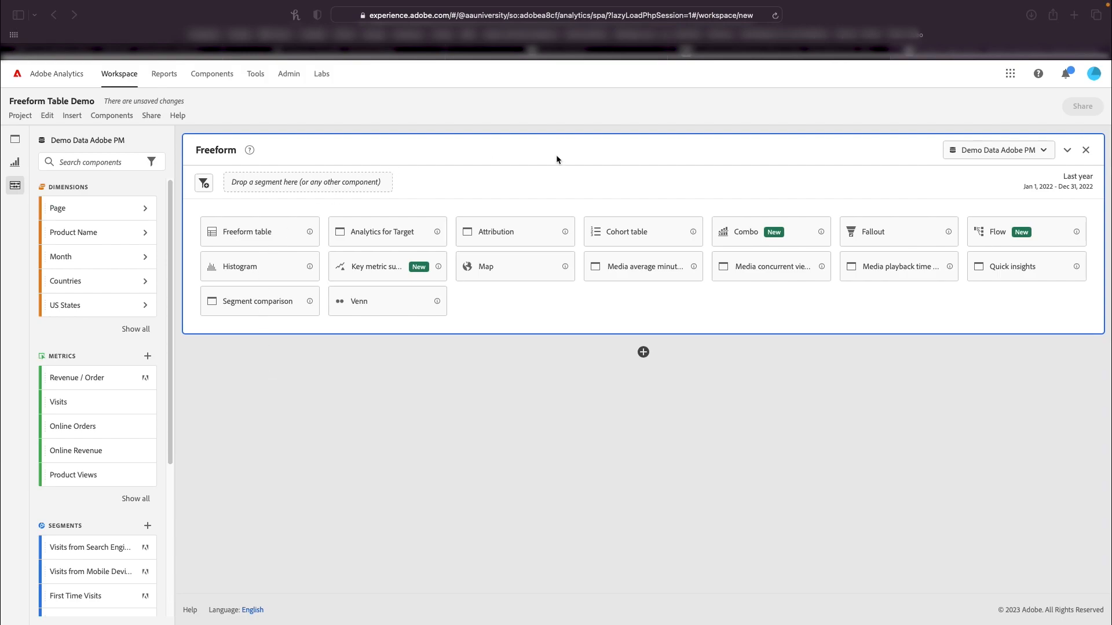
Add a freeform table to the empty Freeform panel.
click(250, 234)
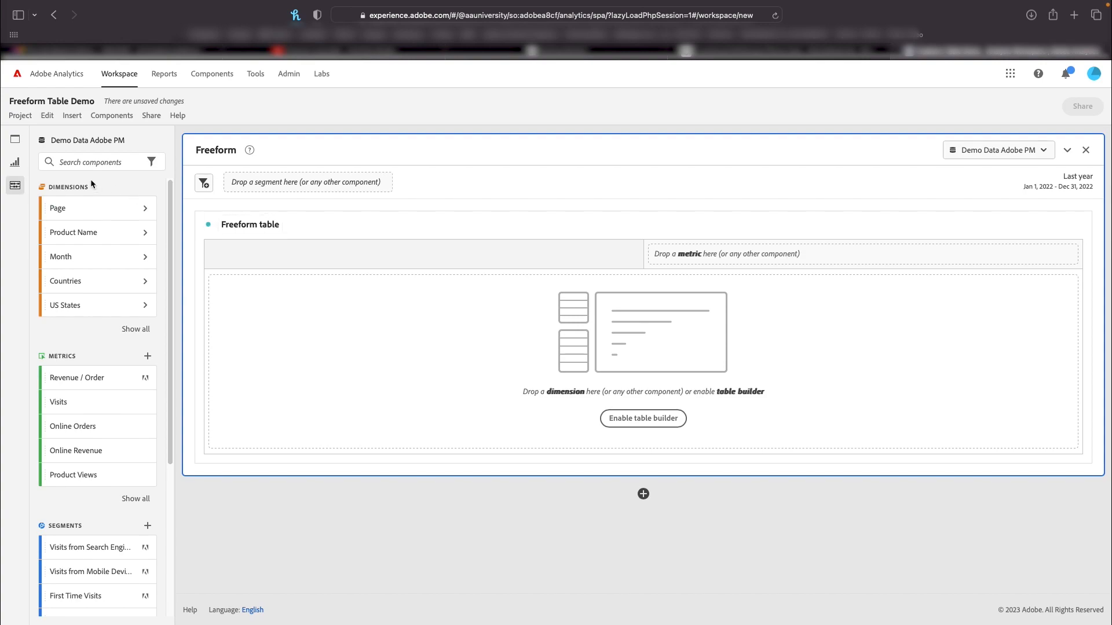
click(15, 163)
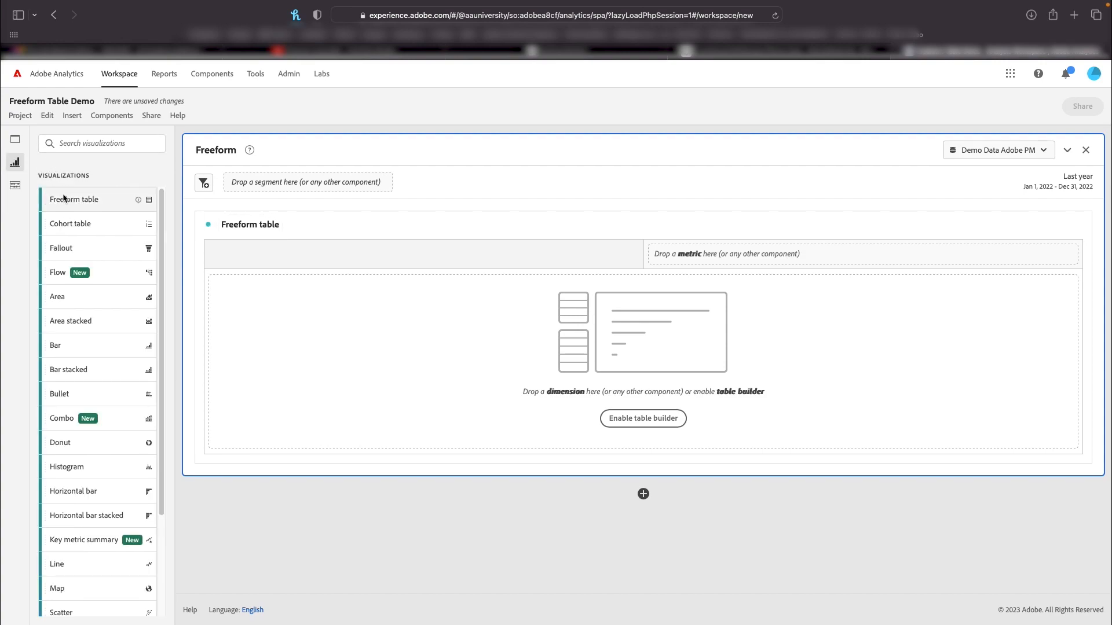
drag(64, 202, 354, 246)
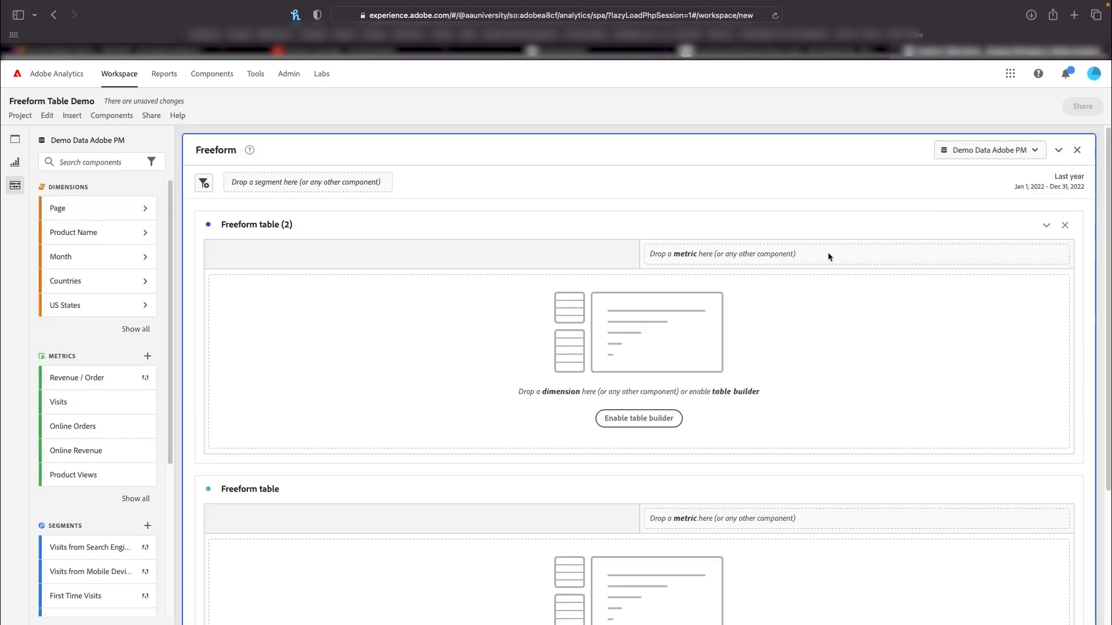
click(1067, 228)
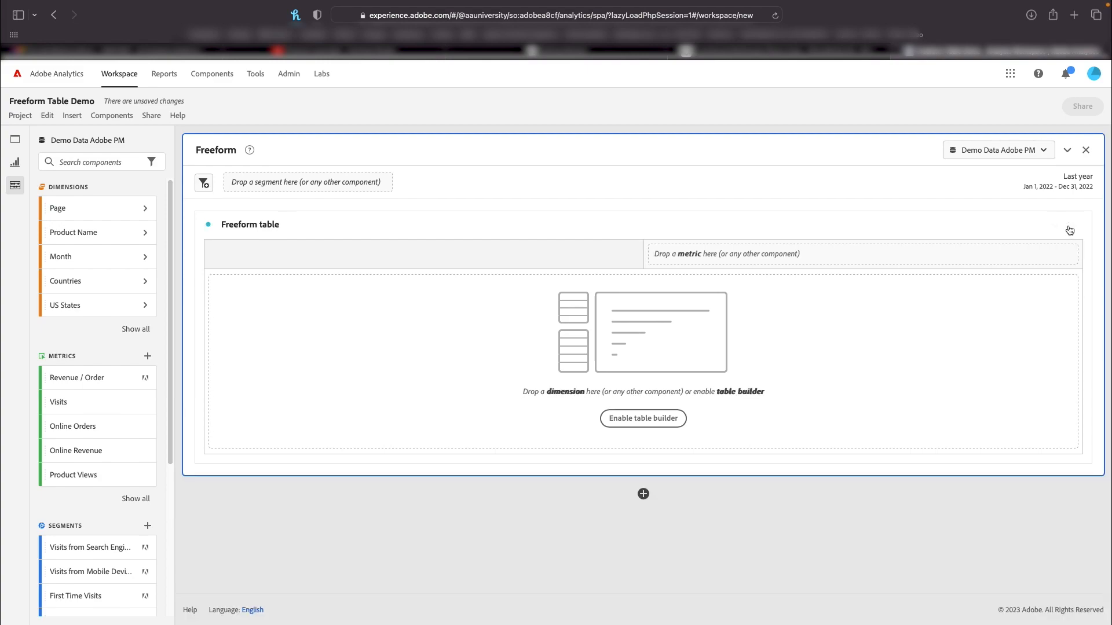
Rename the freeform table to "Product Revenue".
click(250, 225)
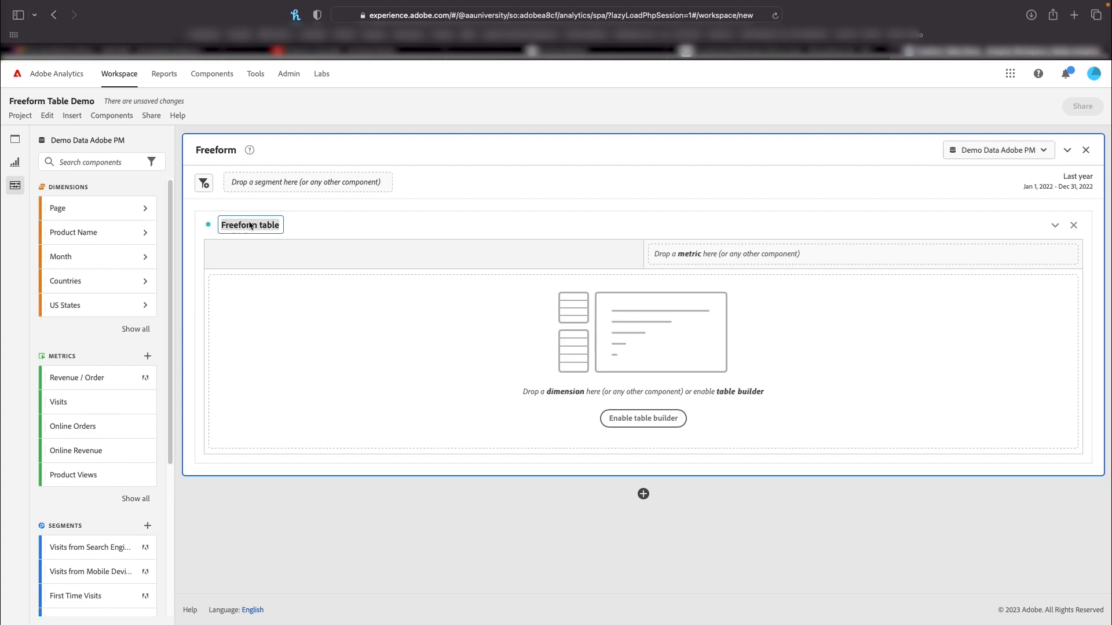
text(Product)
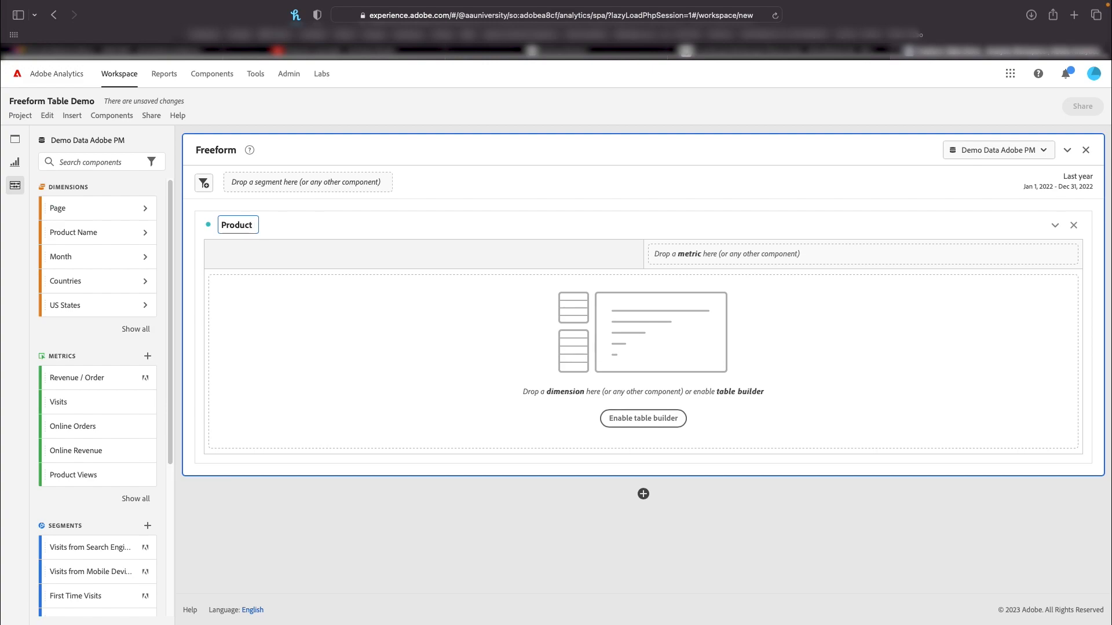
text( Revenue)
click(463, 207)
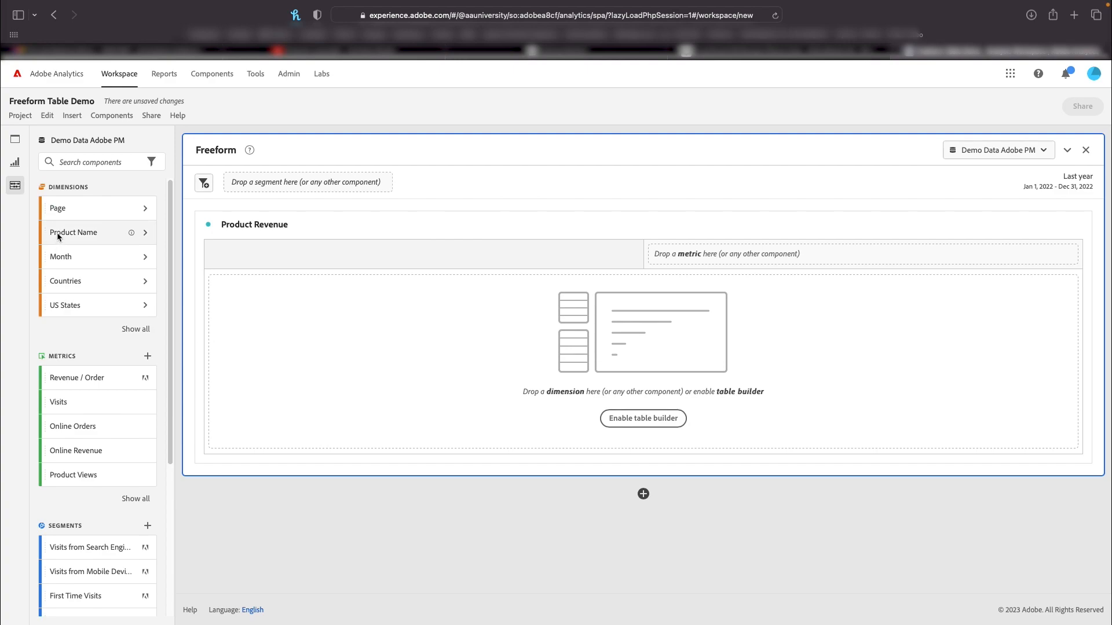
Use the Product Name dimension as the table's rows and exclude unspecified (none) items from it.
drag(61, 237, 315, 332)
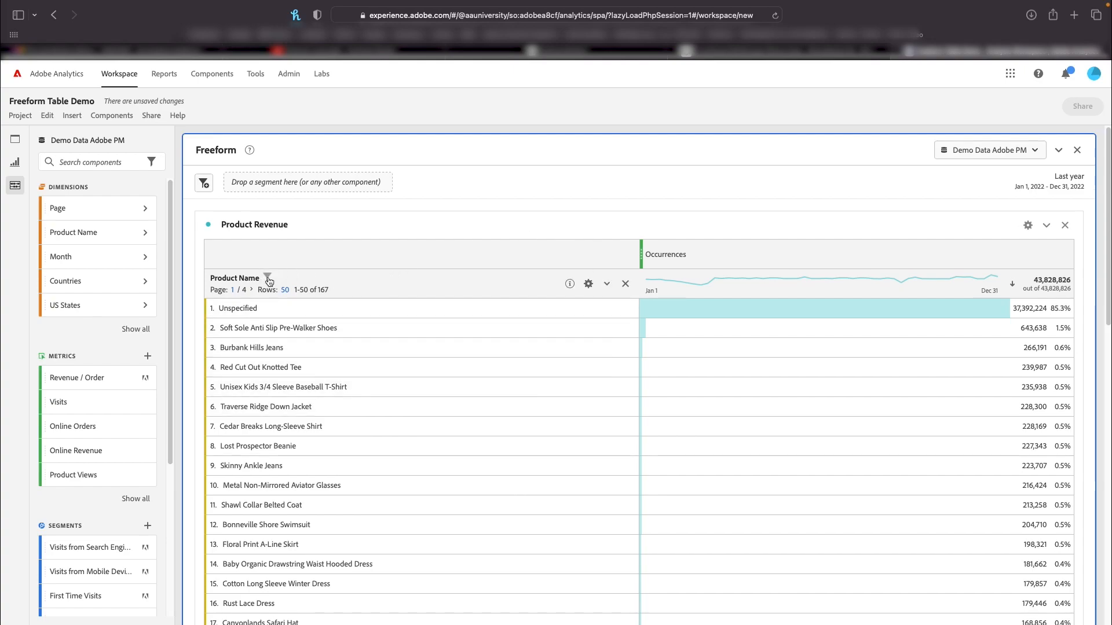
click(266, 278)
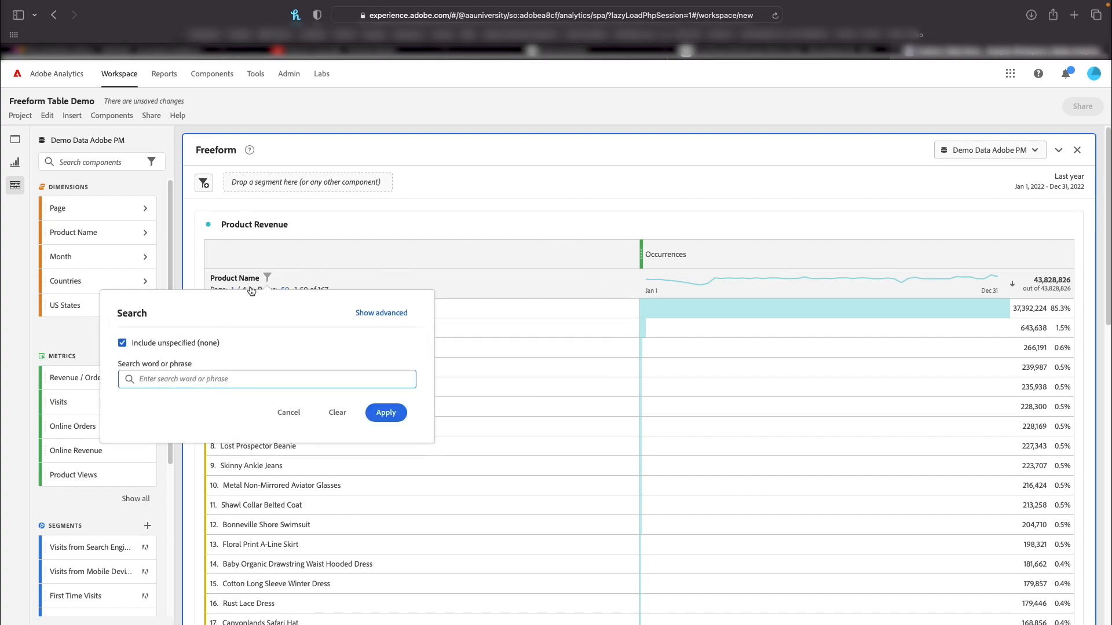
click(123, 344)
click(383, 412)
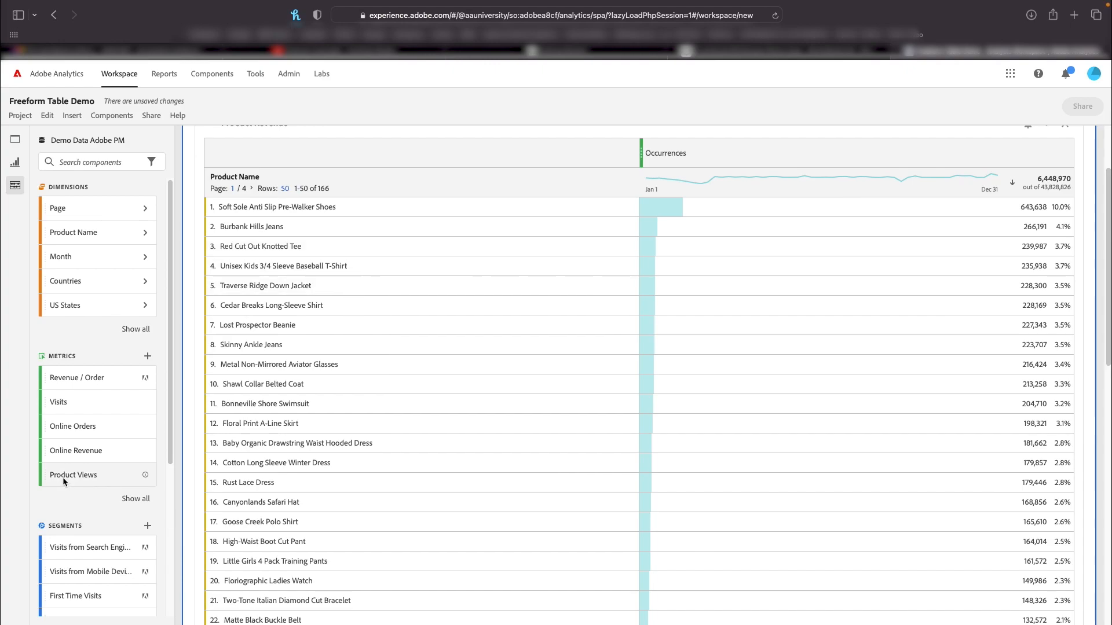
Replace the Occurrences metric with Product Views and add Online Orders, Online Revenue and Revenue / Order as further columns.
drag(72, 475, 710, 151)
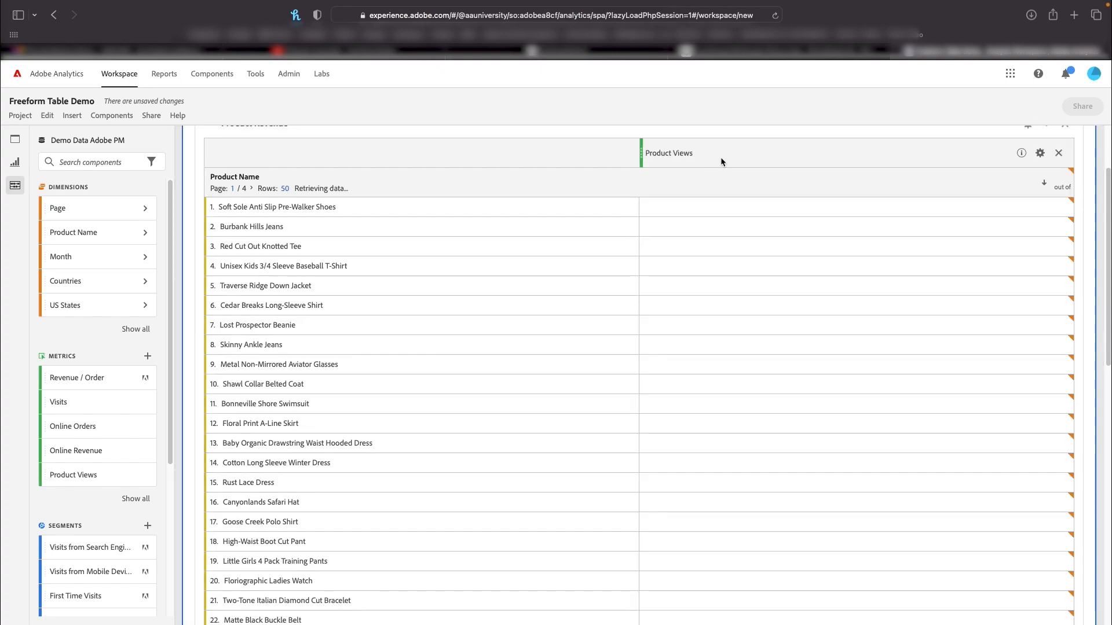
drag(52, 427, 978, 169)
drag(81, 451, 1042, 152)
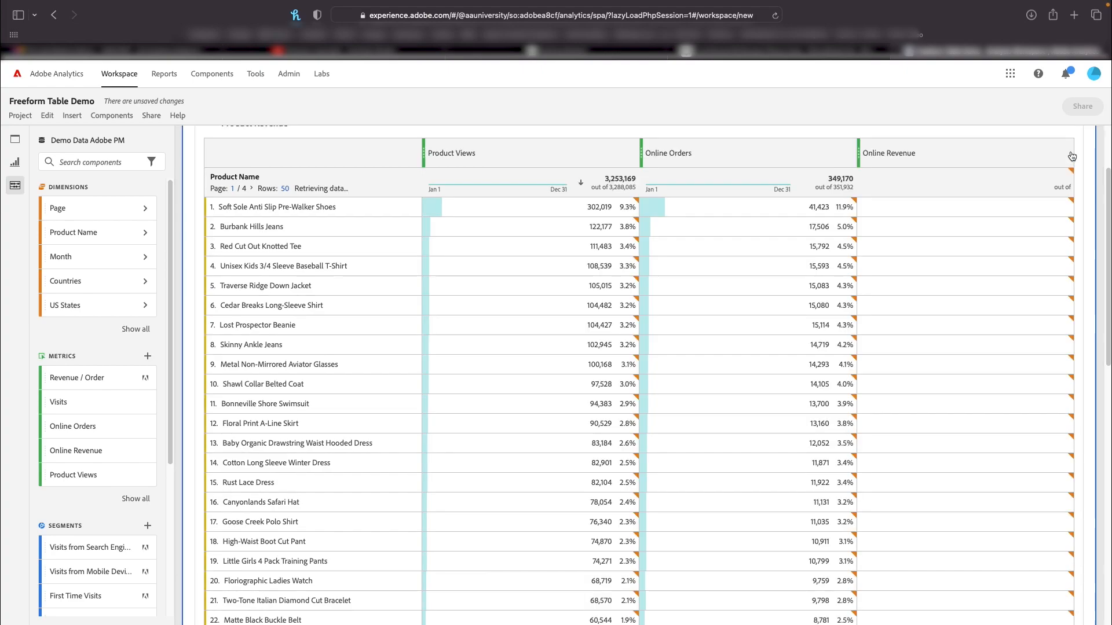
drag(71, 381, 1060, 153)
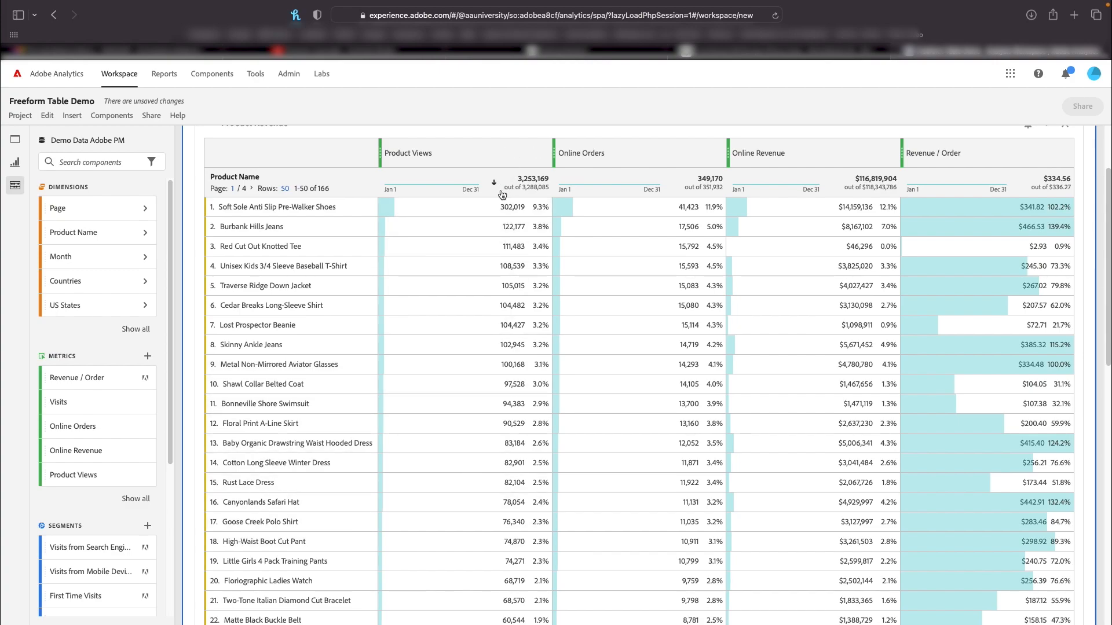
Sort the table by Product Views in ascending order, followed by Online Revenue in descending order.
scroll(495, 185, down, 1)
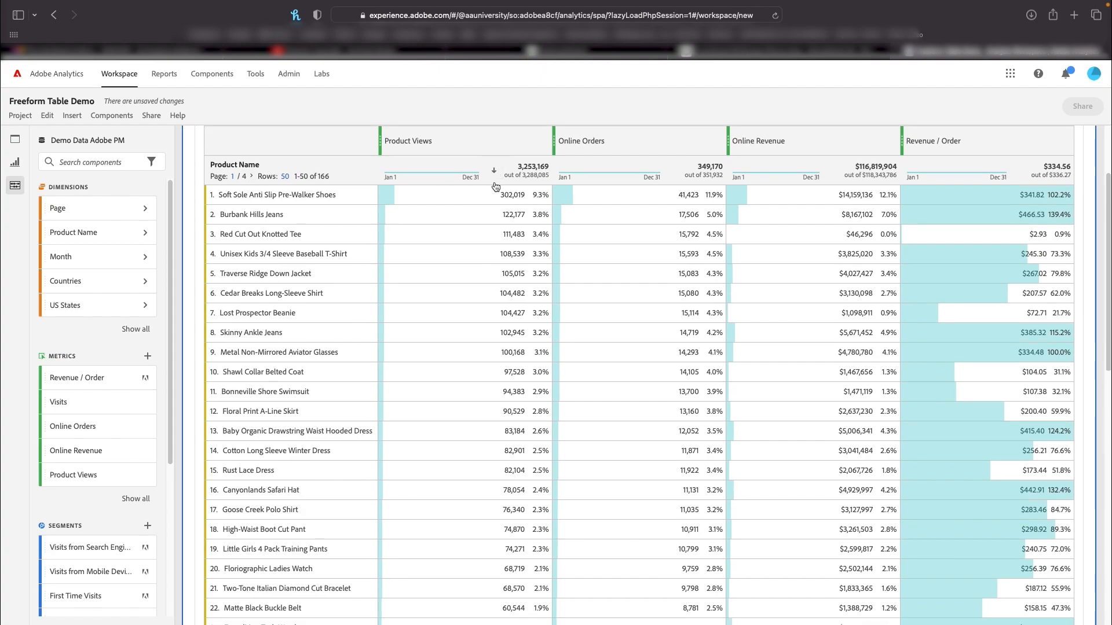
click(495, 176)
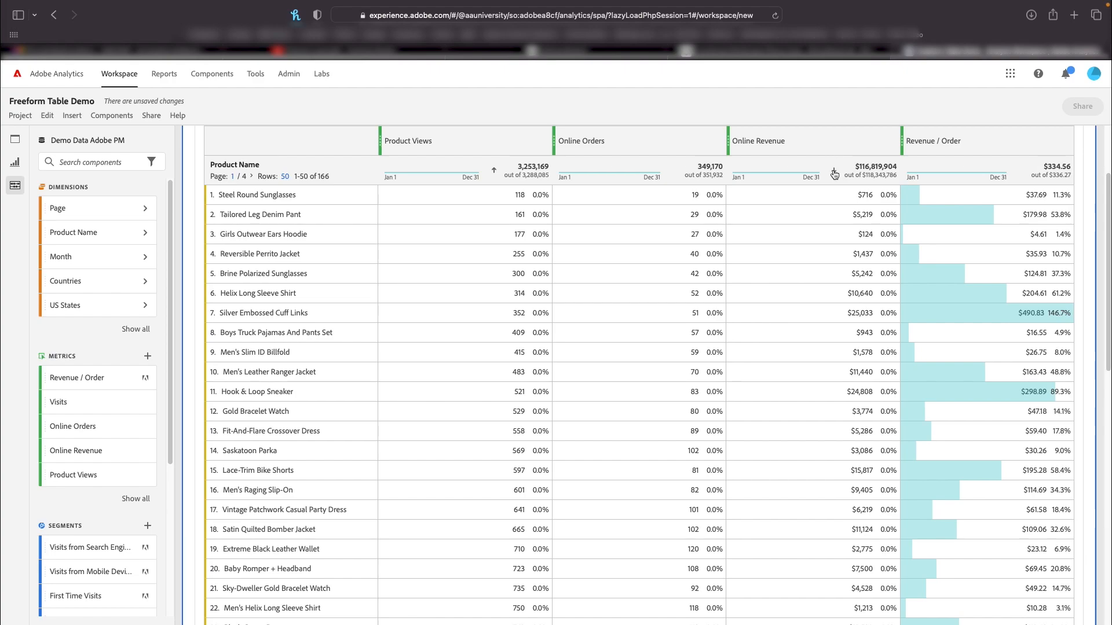
click(834, 173)
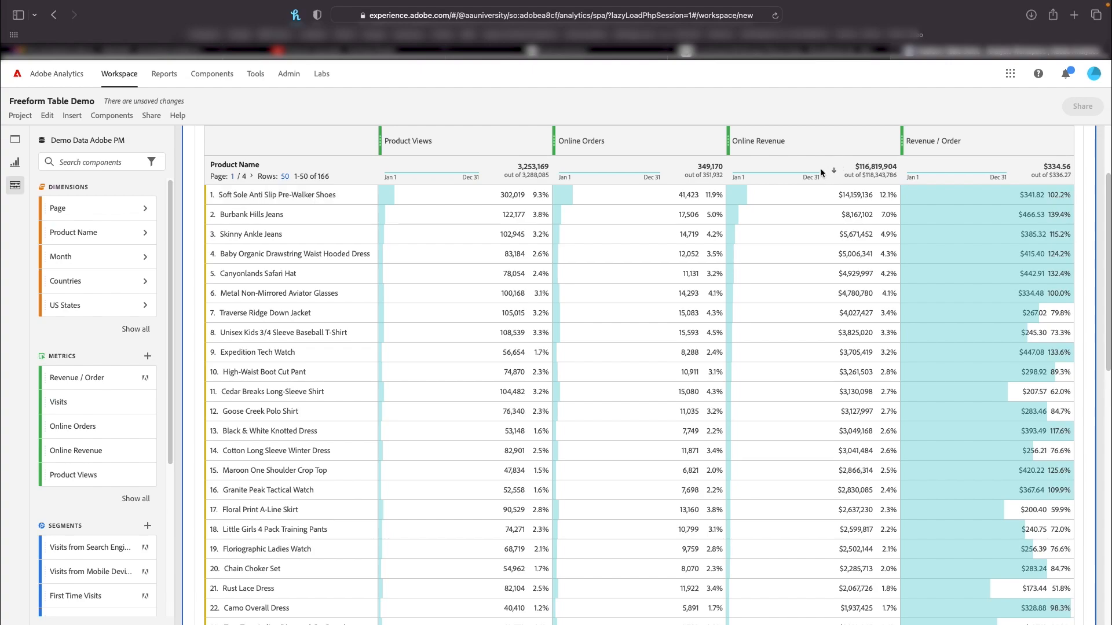
Switch the Revenue / Order column from bar graph to conditional formatting with auto-generated limits, and review its column settings.
scroll(822, 178, up, 1)
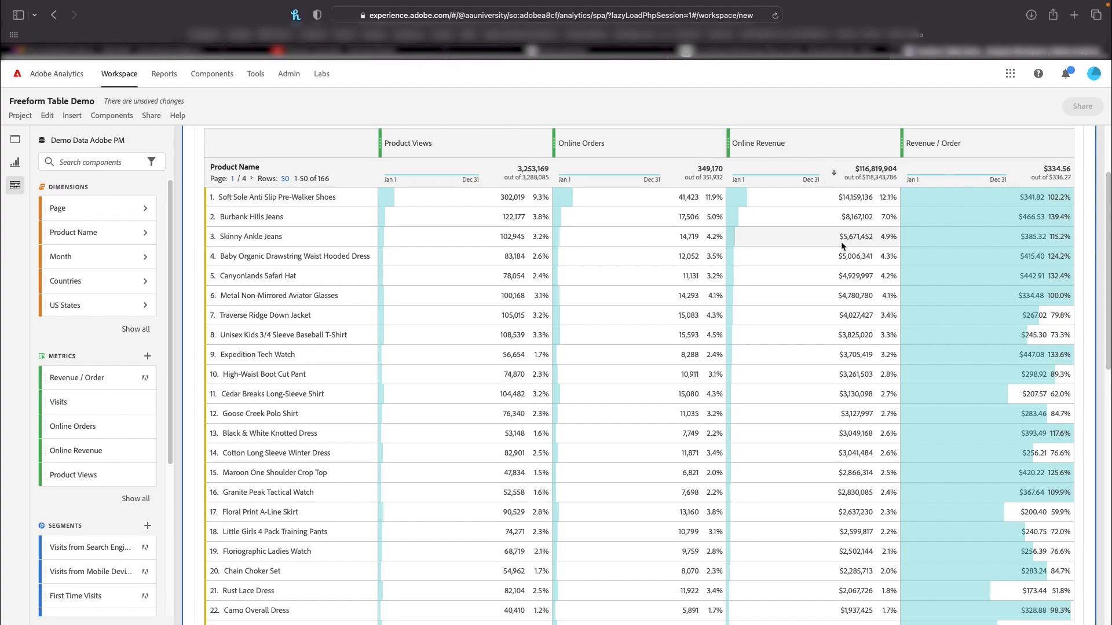
scroll(804, 226, up, 2)
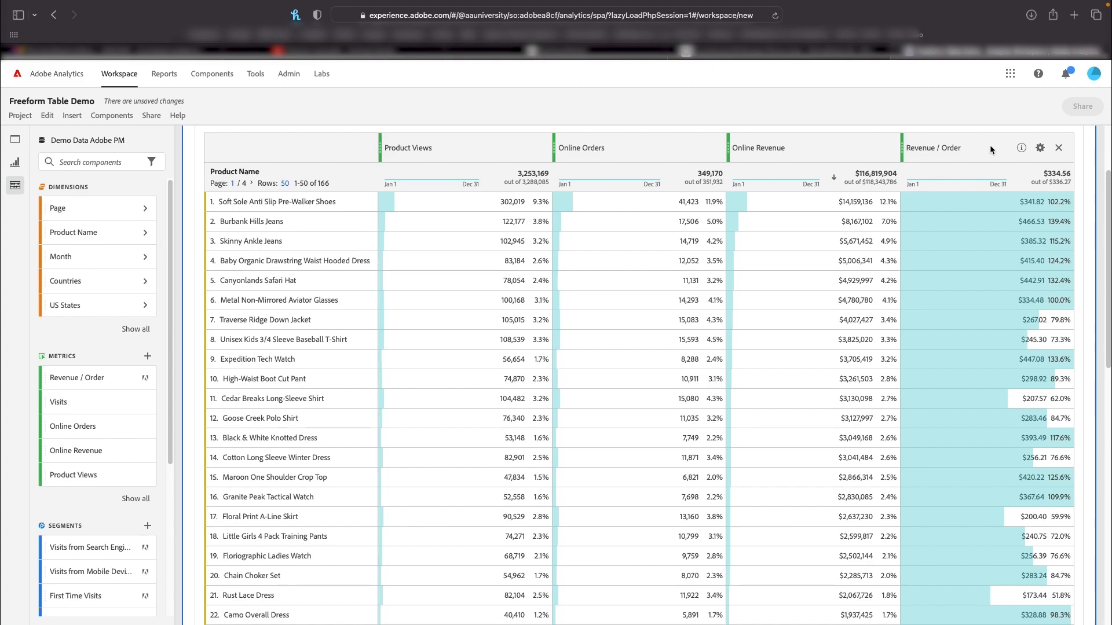
click(1040, 149)
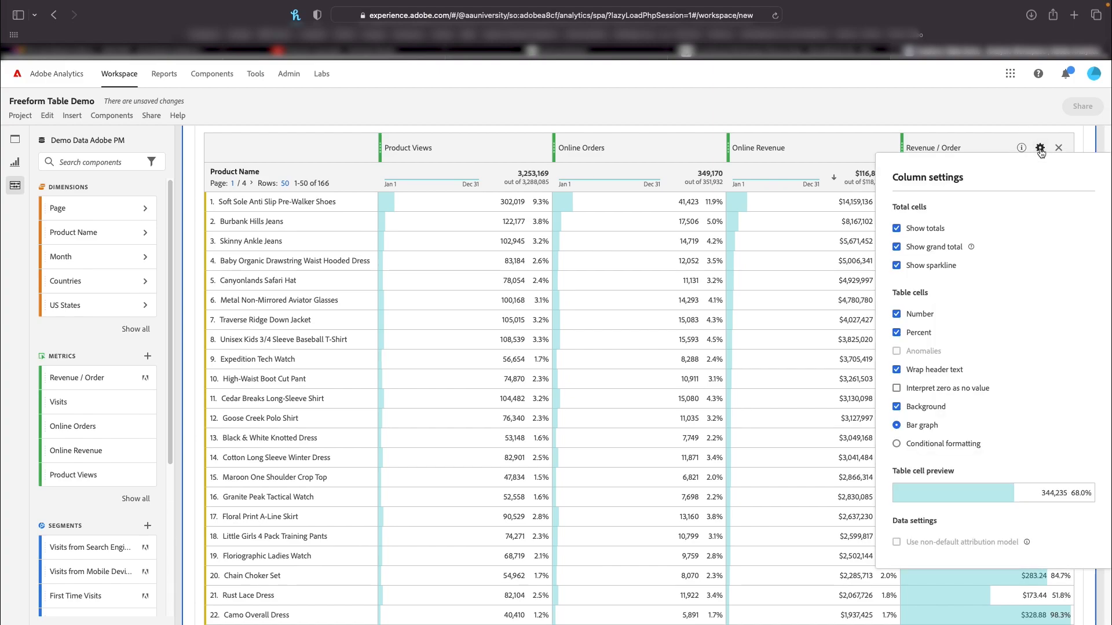
click(923, 445)
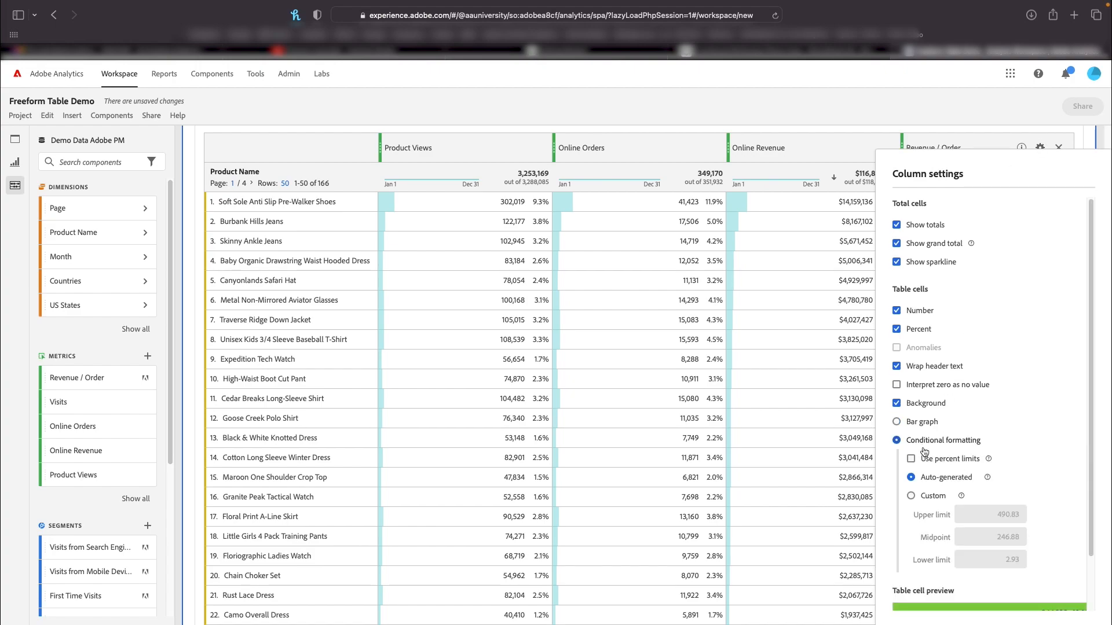
click(878, 124)
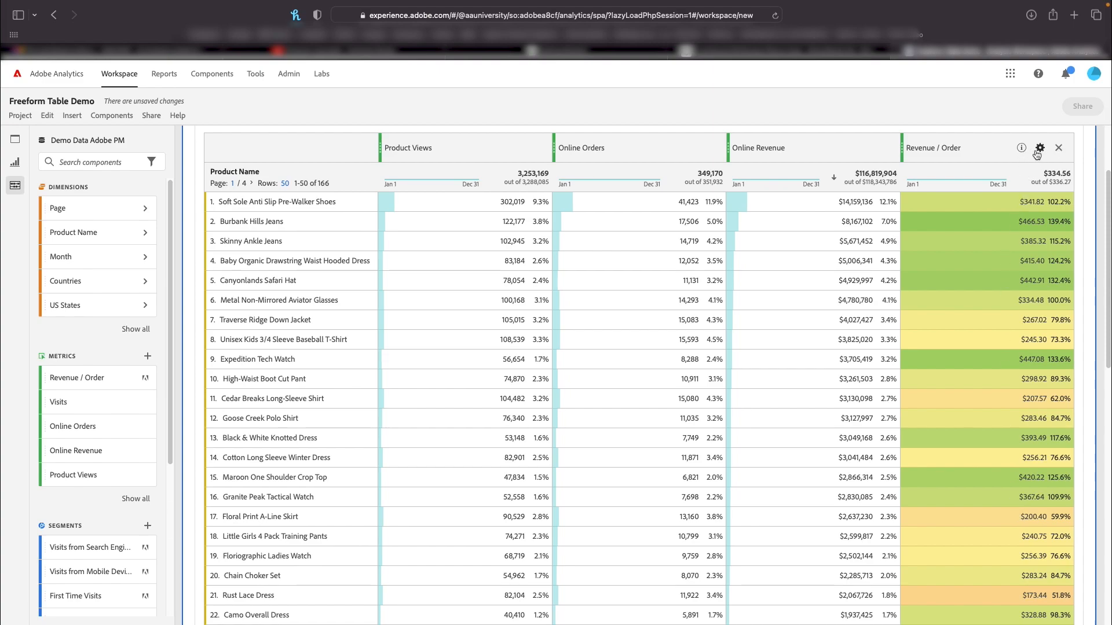
click(1039, 149)
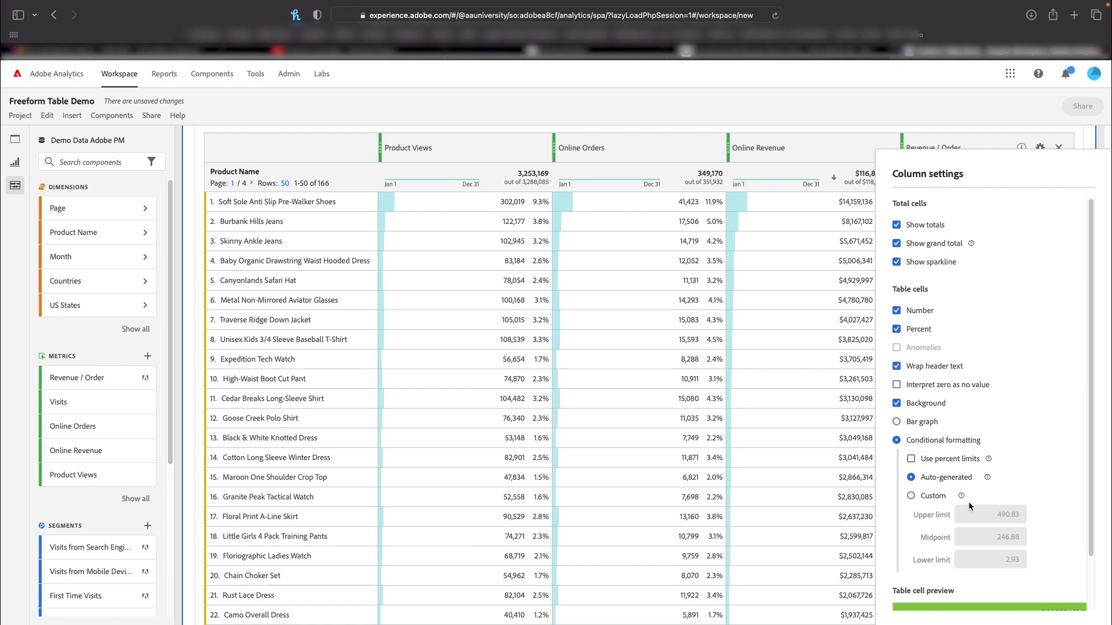
click(190, 229)
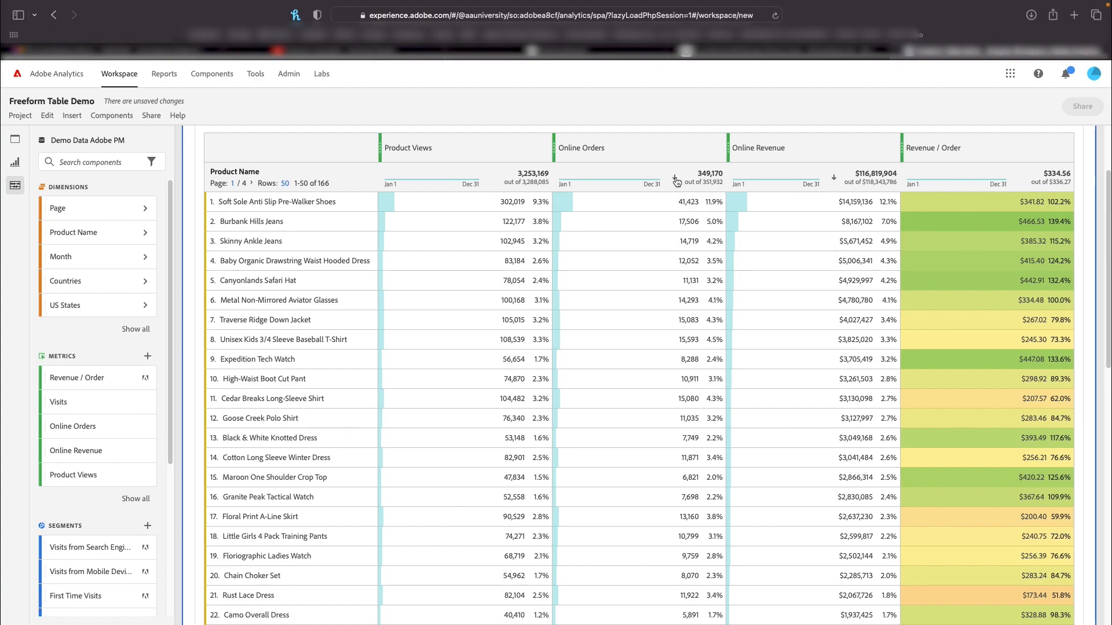
Sort the table by Online Orders in descending order.
scroll(677, 181, down, 1)
click(674, 171)
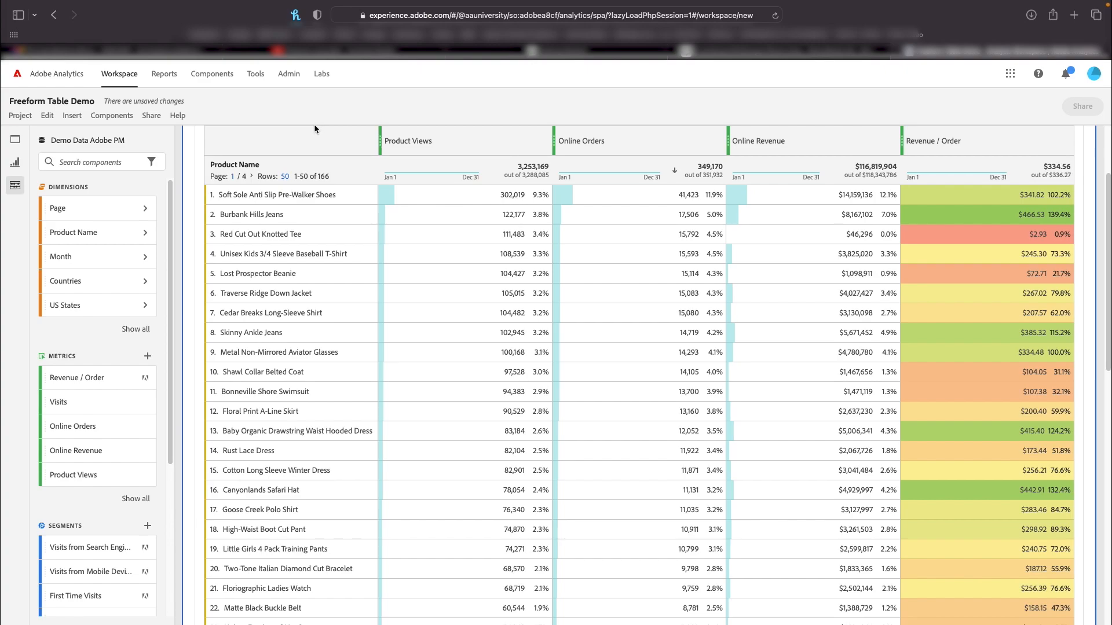
Filter the Product Name rows with an advanced search for items that contain the phrase "jeans".
mouse_move(268, 168)
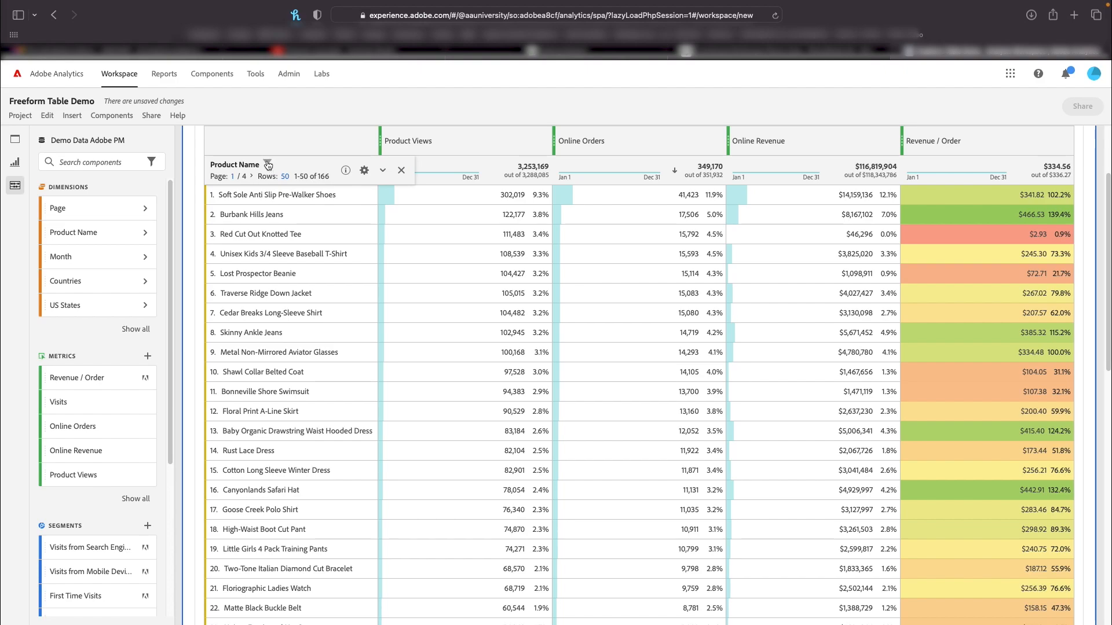
click(268, 164)
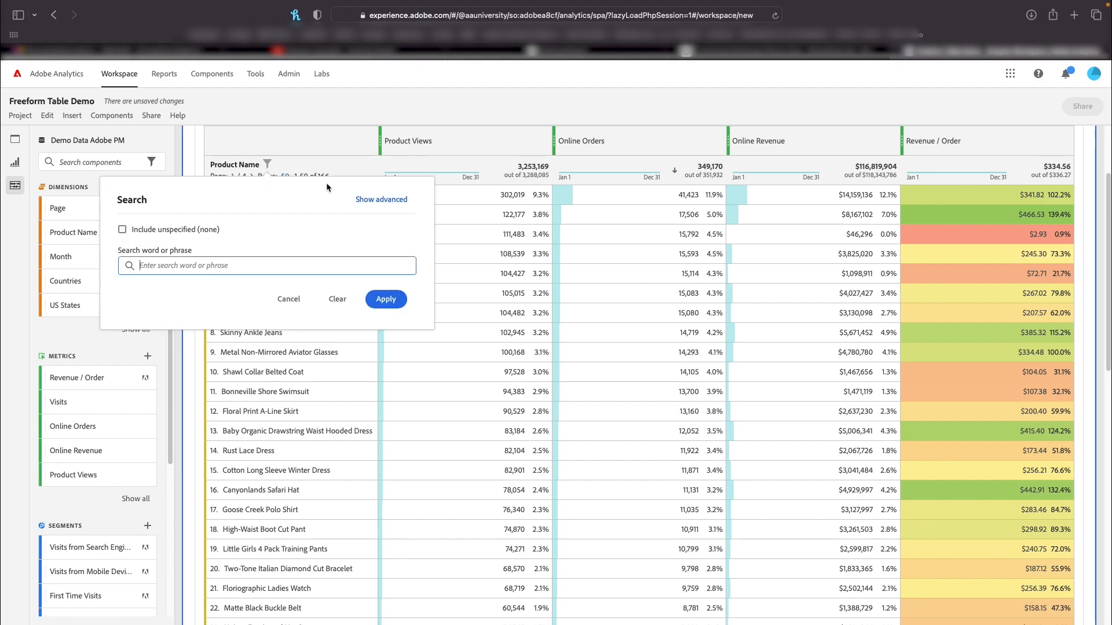
click(380, 200)
click(202, 323)
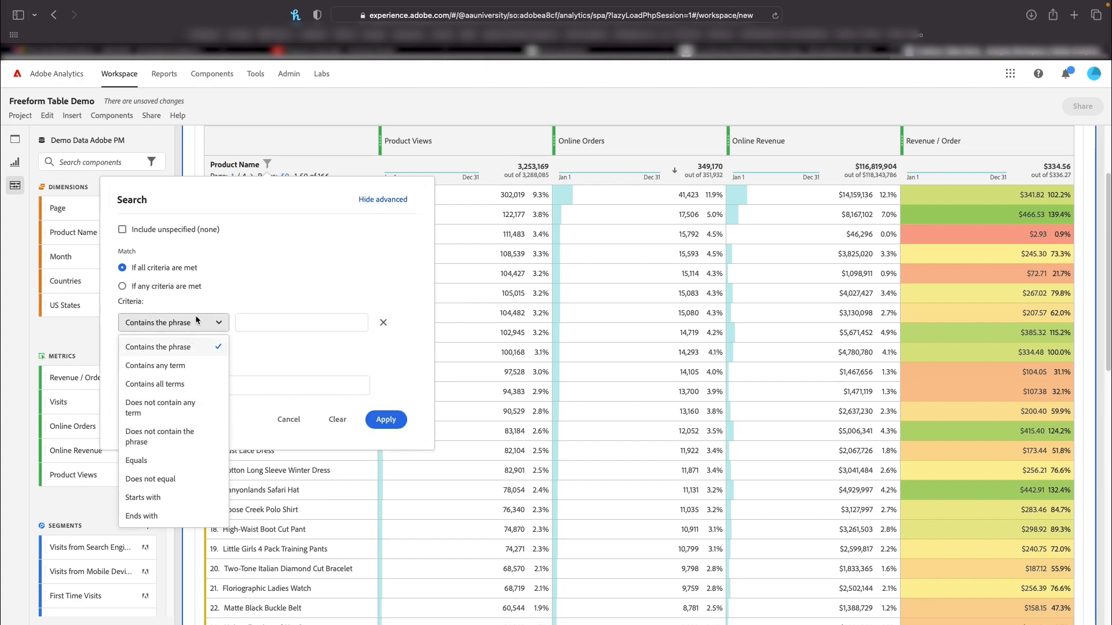
click(259, 283)
click(299, 322)
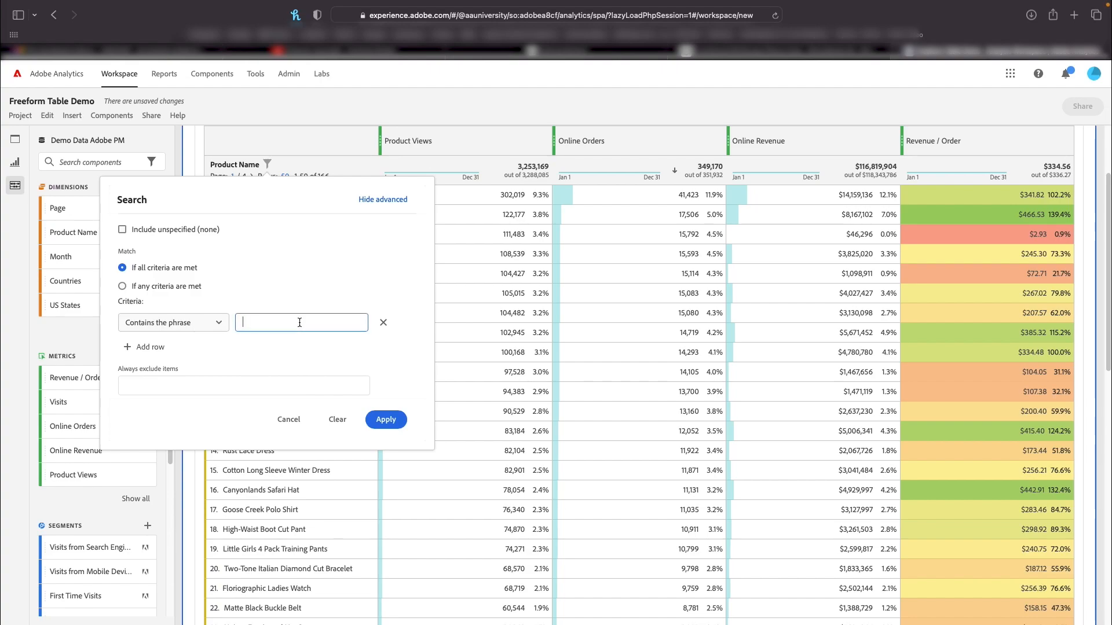
text(jeans)
click(386, 418)
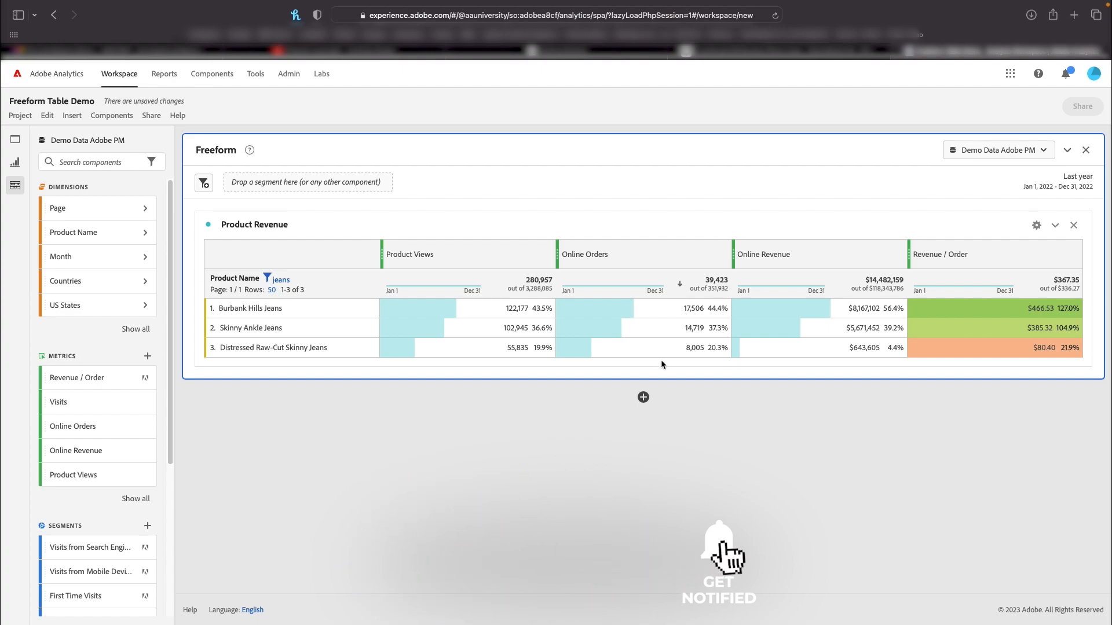
Clear the "jeans" filter from the Product Name rows.
click(278, 280)
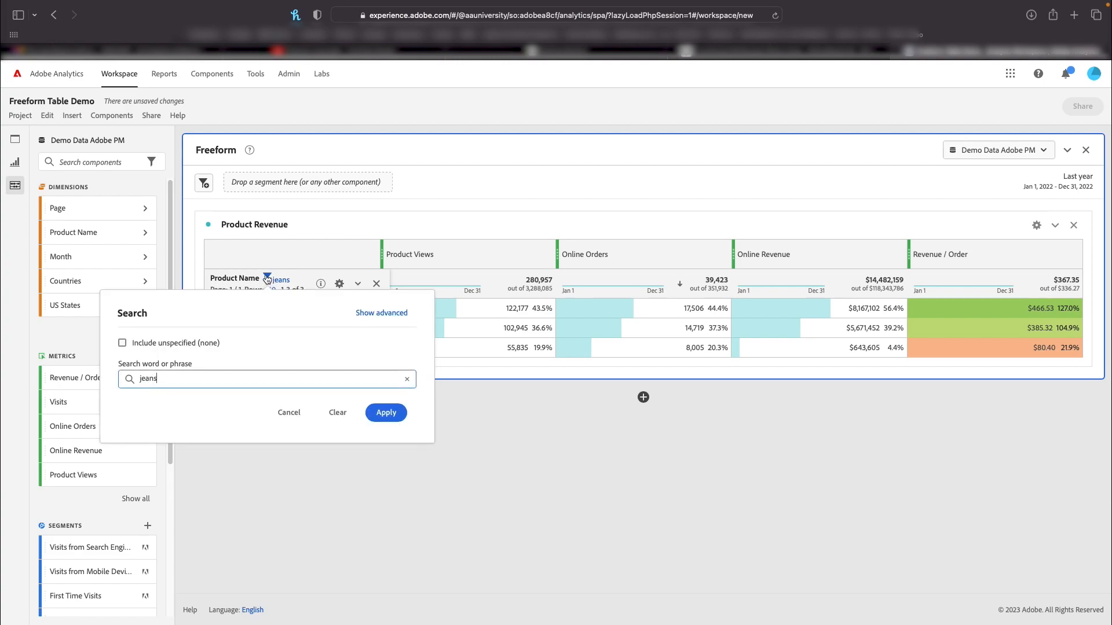
click(341, 416)
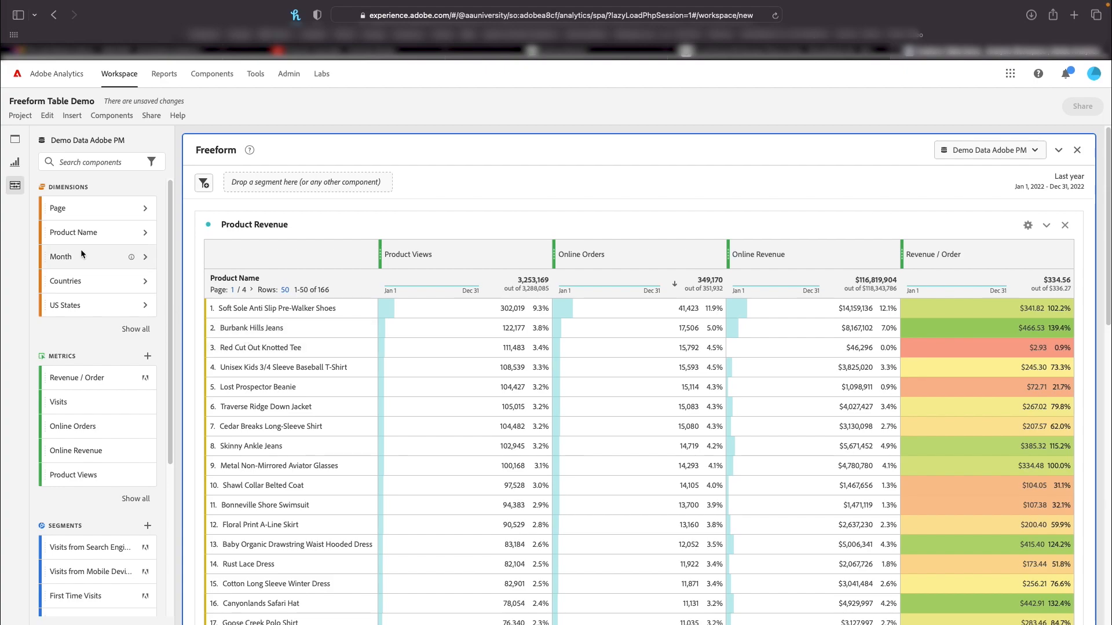
Break down the Burbank Hills Jeans row by Month, and its Dec 2022 row by the Cities dimension.
drag(69, 255, 322, 328)
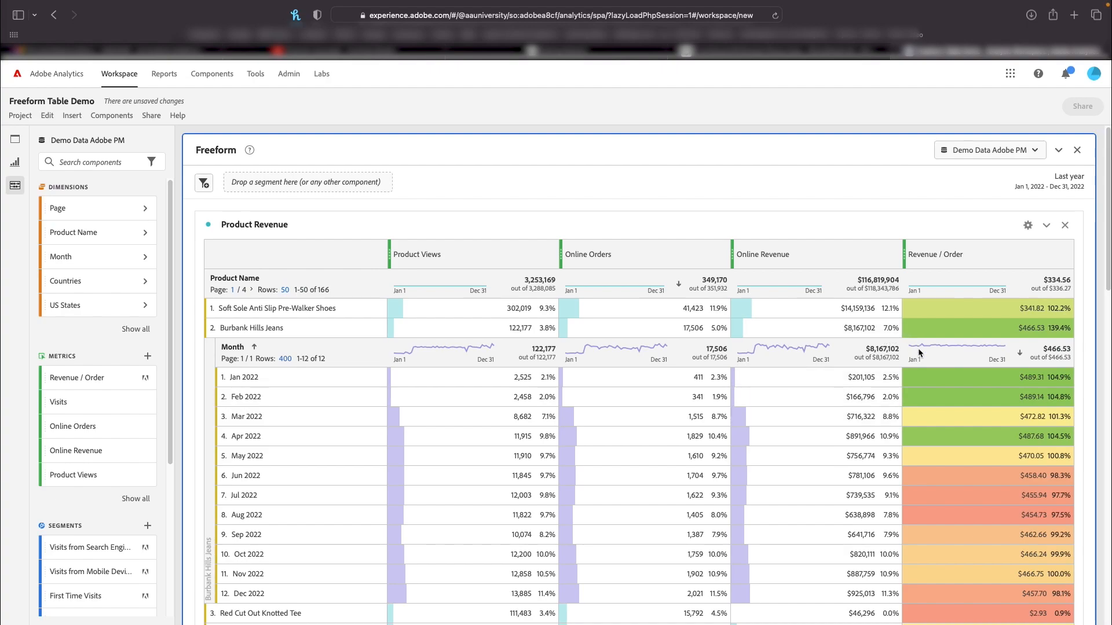
scroll(958, 400, down, 1)
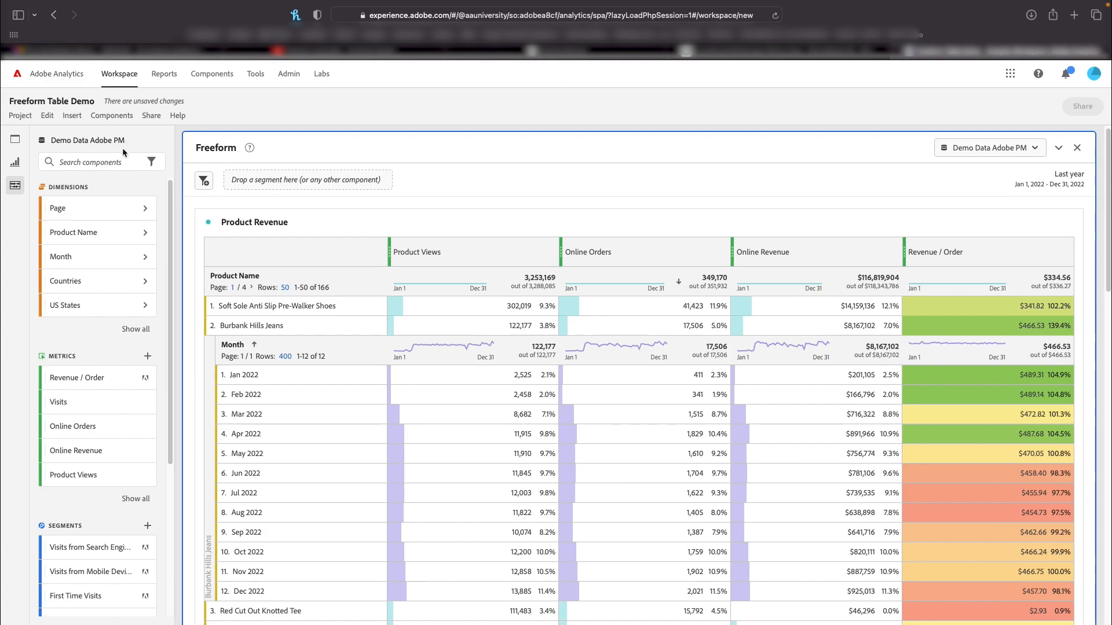
text(cit)
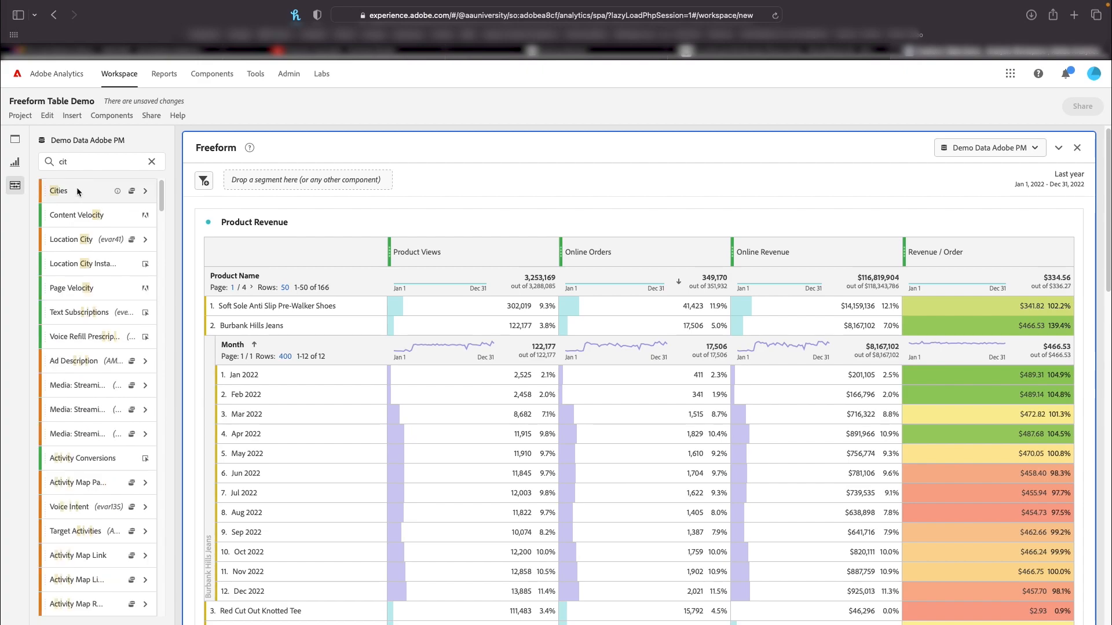
drag(74, 189, 280, 512)
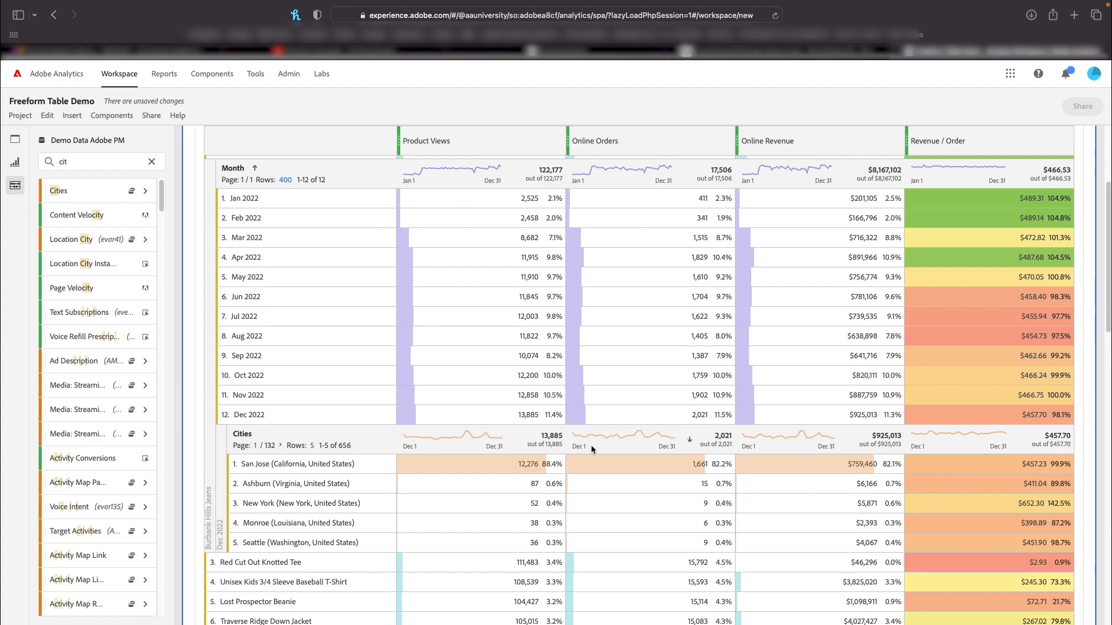
Remove the Month and Cities breakdowns under Burbank Hills Jeans and clear the component search.
mouse_move(303, 428)
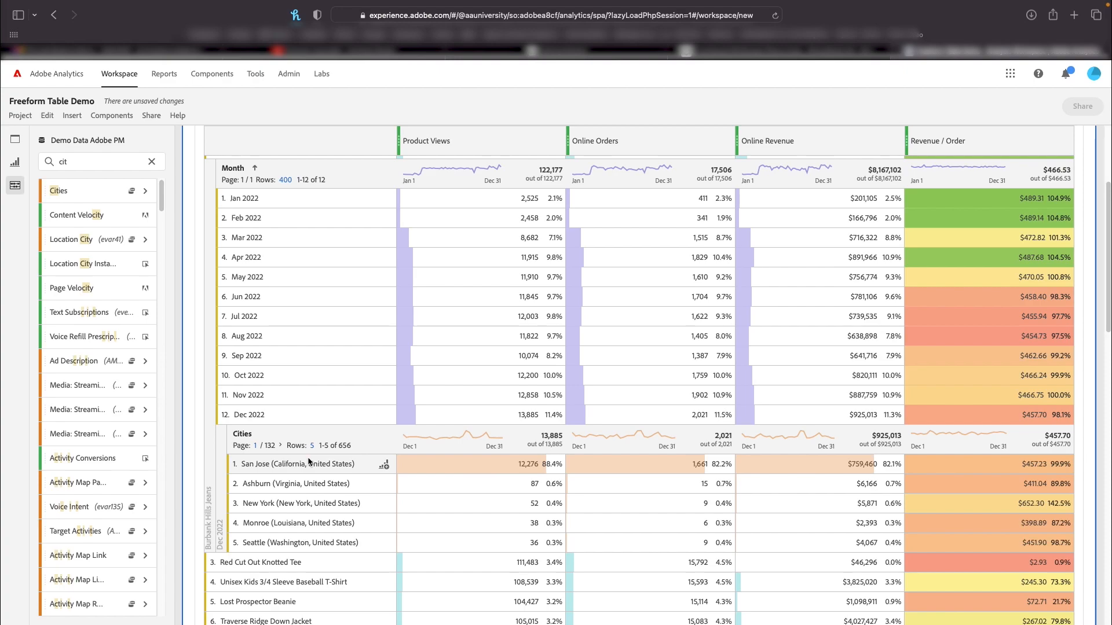
mouse_move(383, 442)
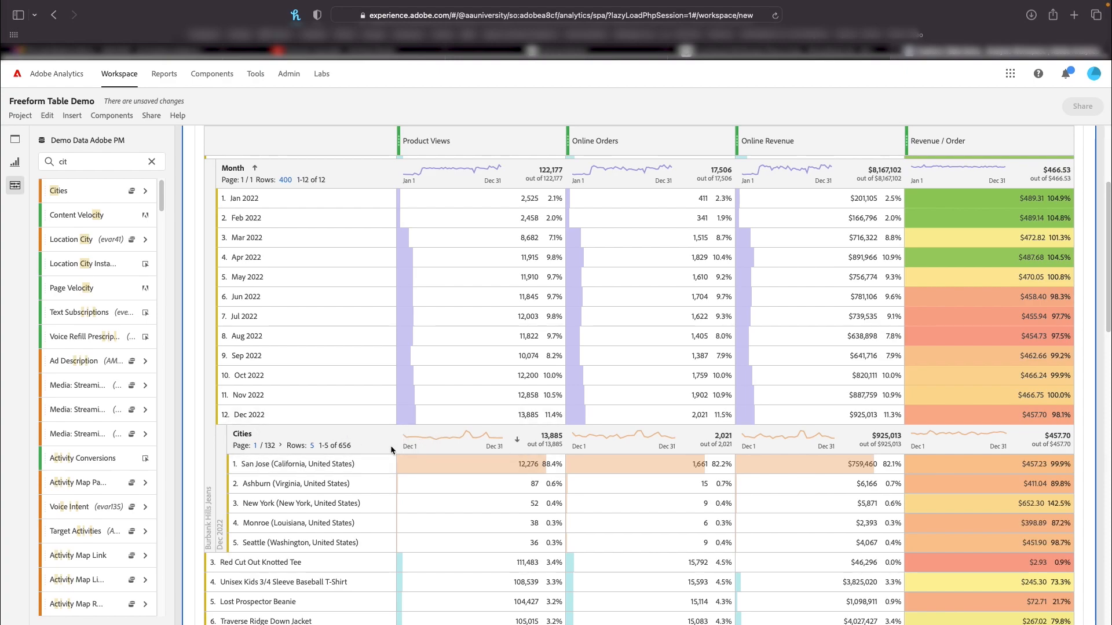
click(423, 443)
scroll(421, 221, up, 4)
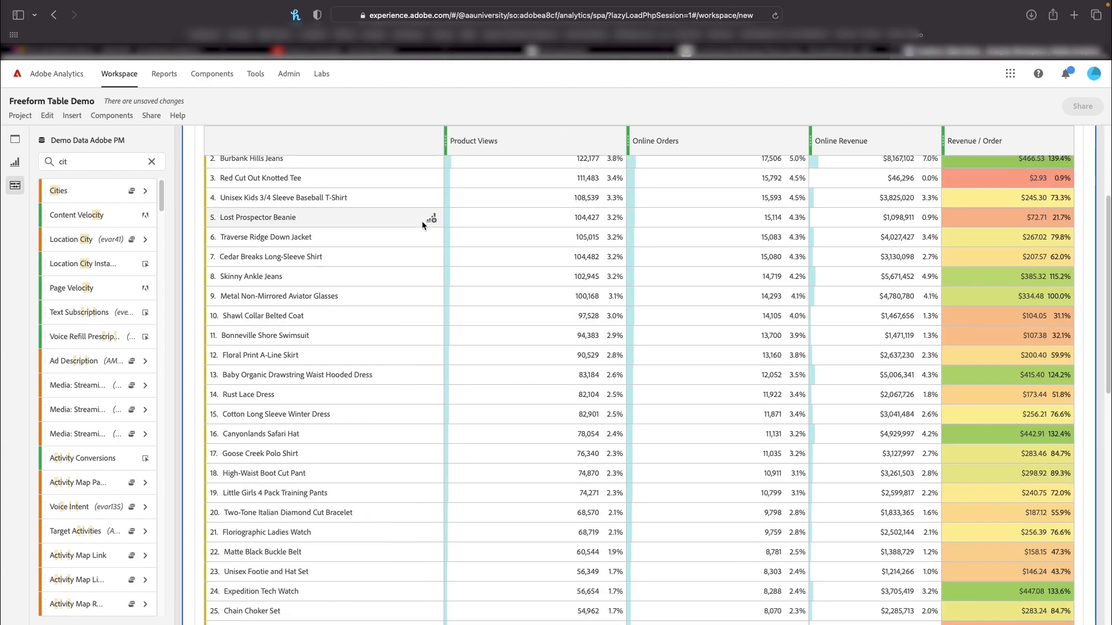
mouse_move(423, 222)
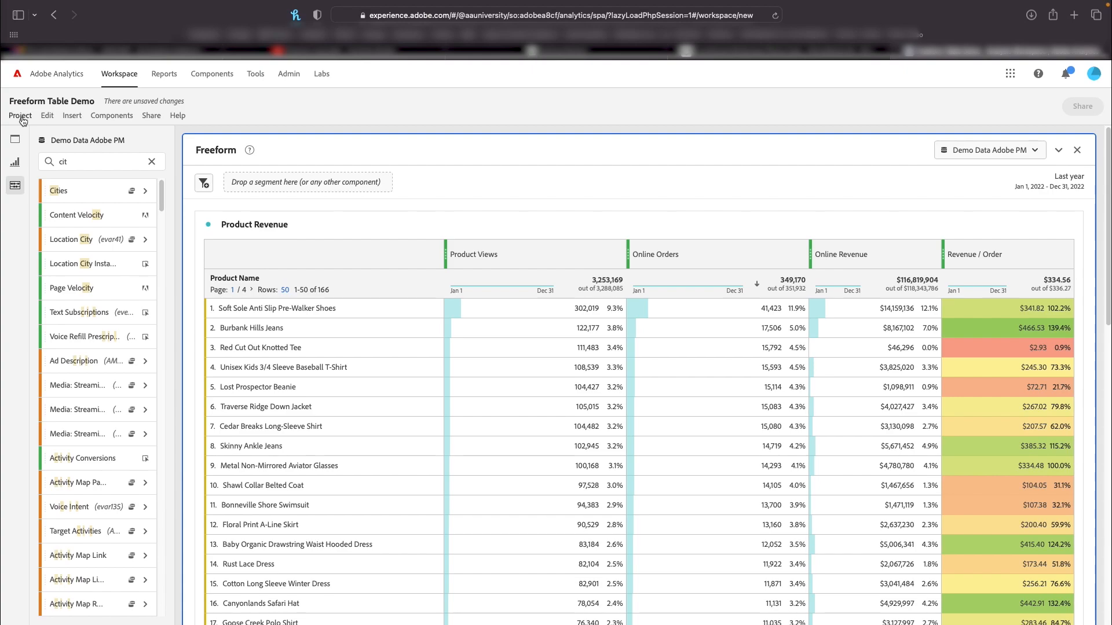
click(151, 162)
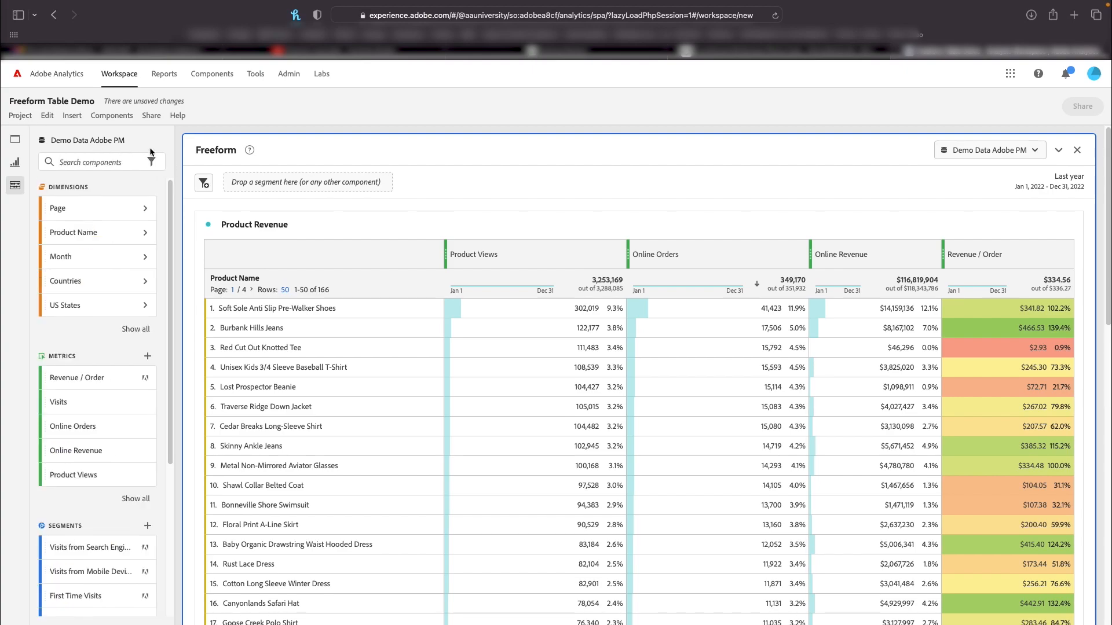
Add a second Product Views column before the existing one, and apply the Visits from Search Engines segment to it and to Online Orders.
scroll(109, 440, down, 1)
scroll(108, 434, down, 5)
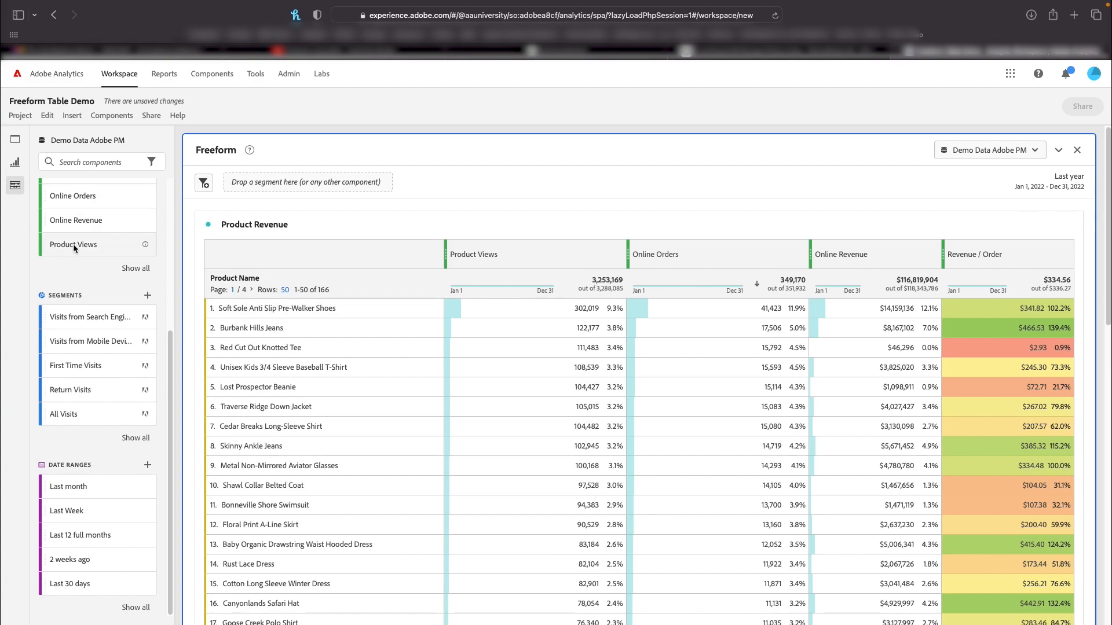
drag(65, 250, 449, 262)
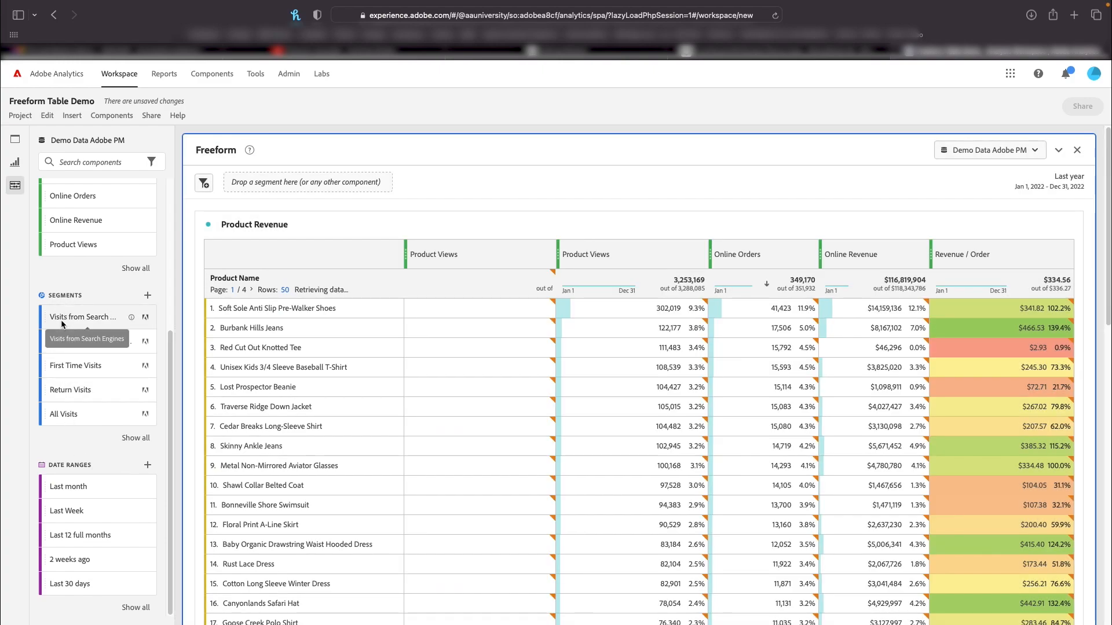
drag(65, 321, 477, 263)
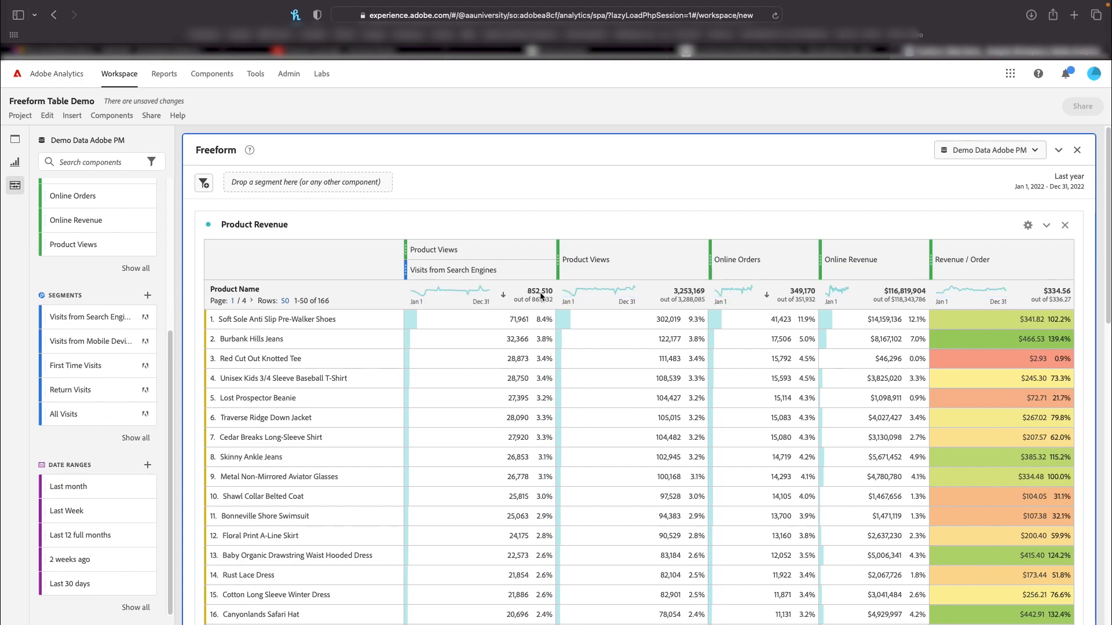
mouse_move(515, 269)
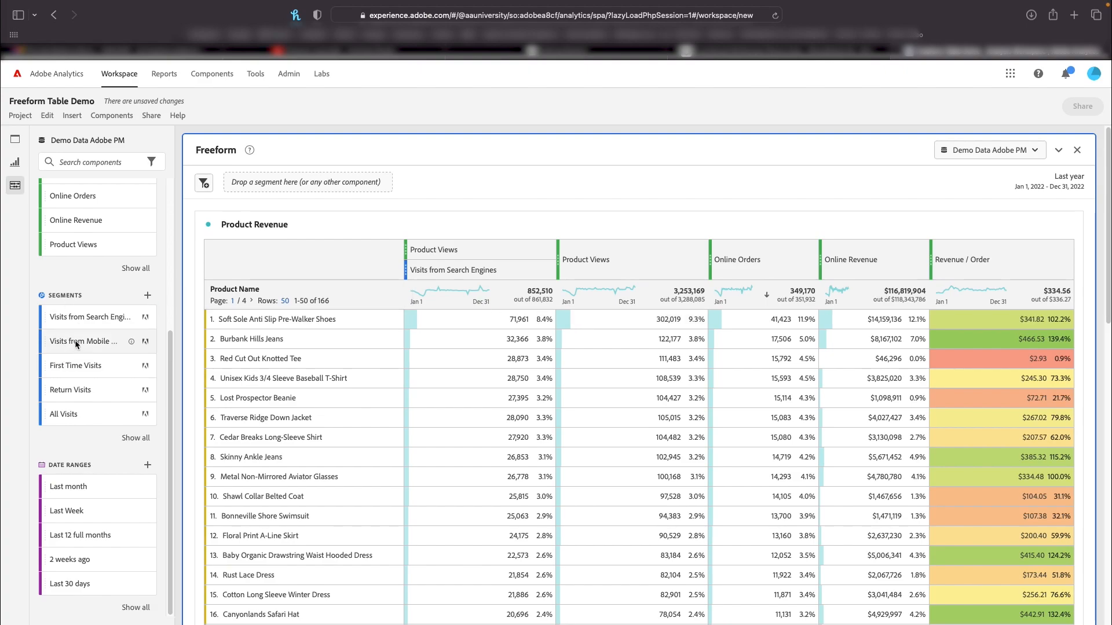
drag(66, 320, 756, 272)
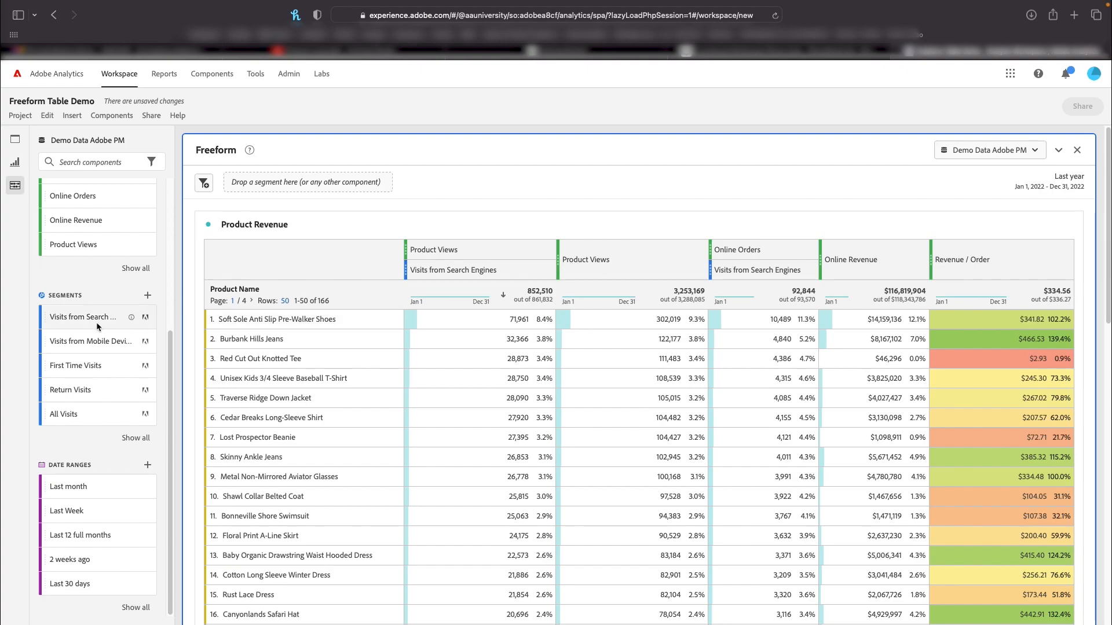
Rearrange the first column so Visits from Search Engines sits above Product Views, and remove the segment from Online Orders.
drag(75, 315, 412, 258)
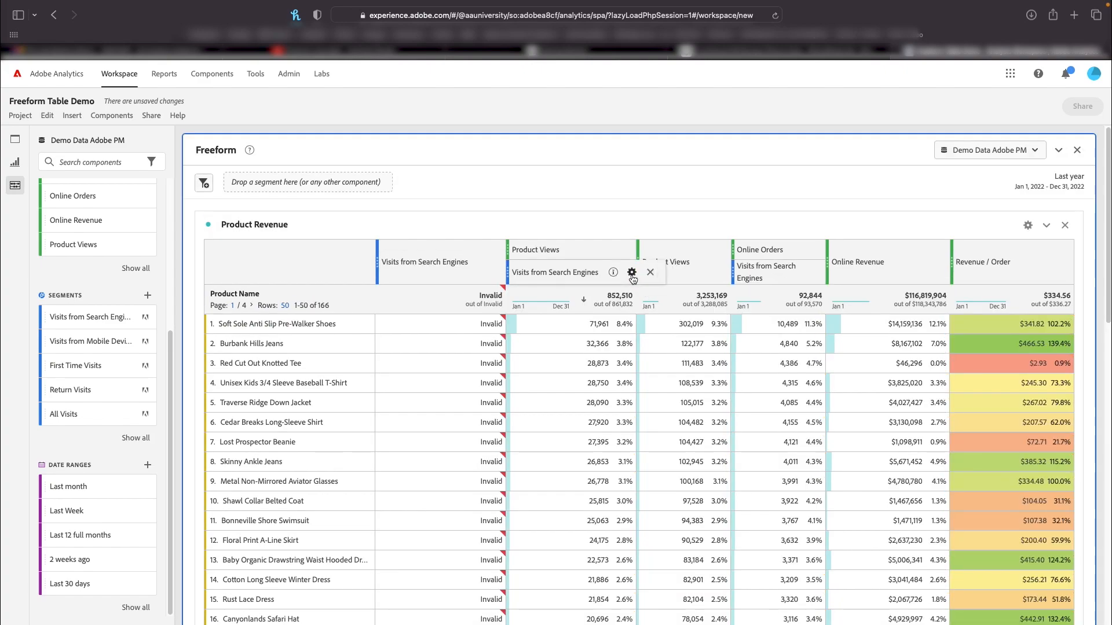
click(649, 273)
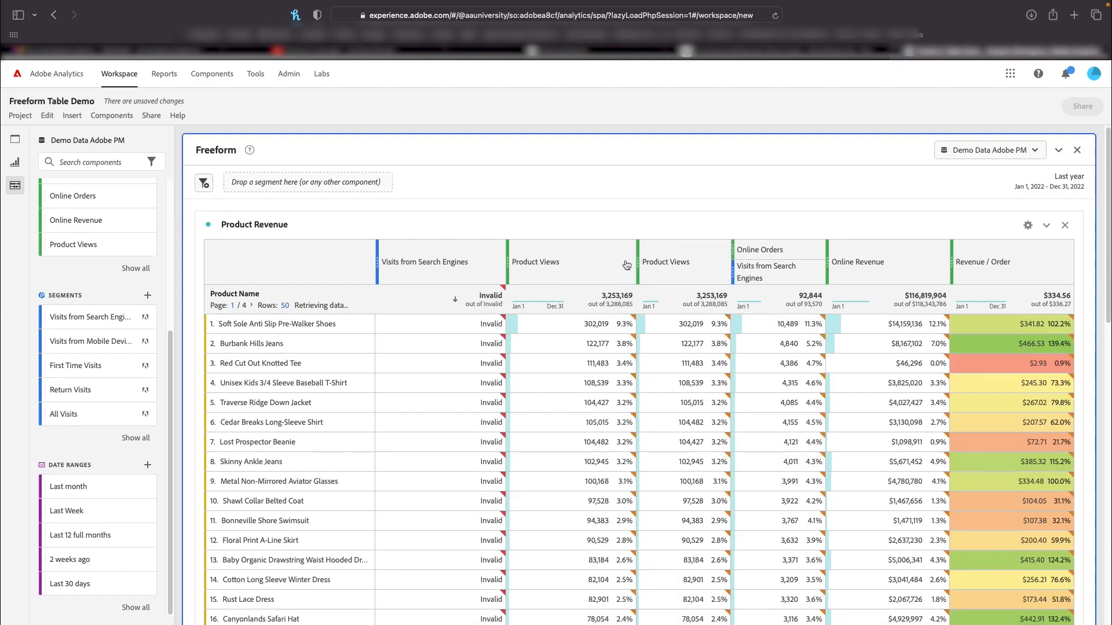
drag(555, 262, 427, 280)
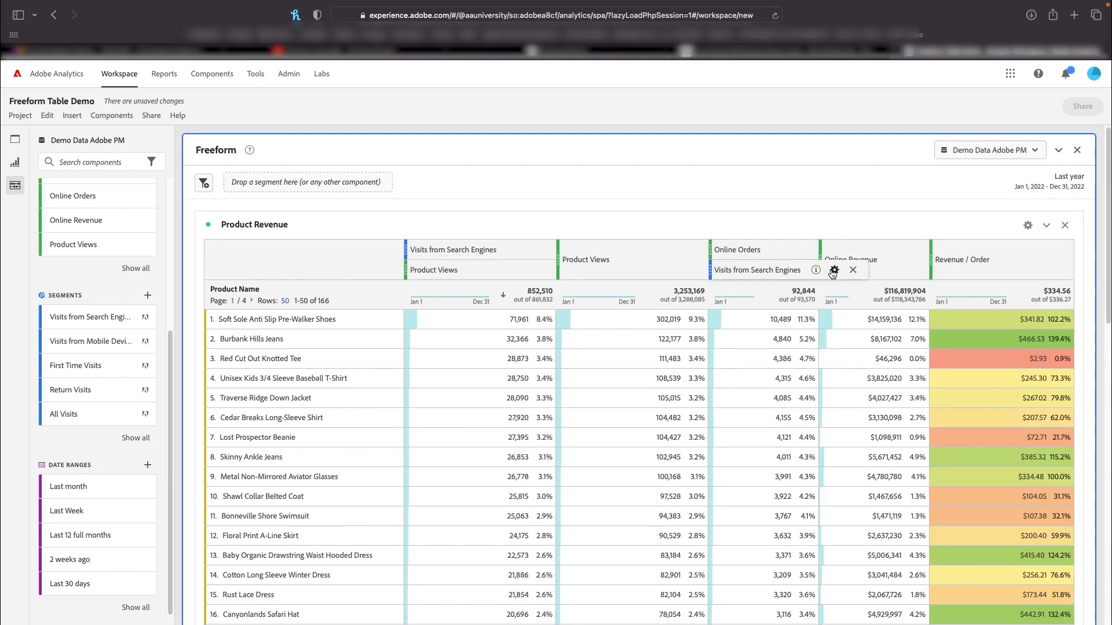
click(852, 271)
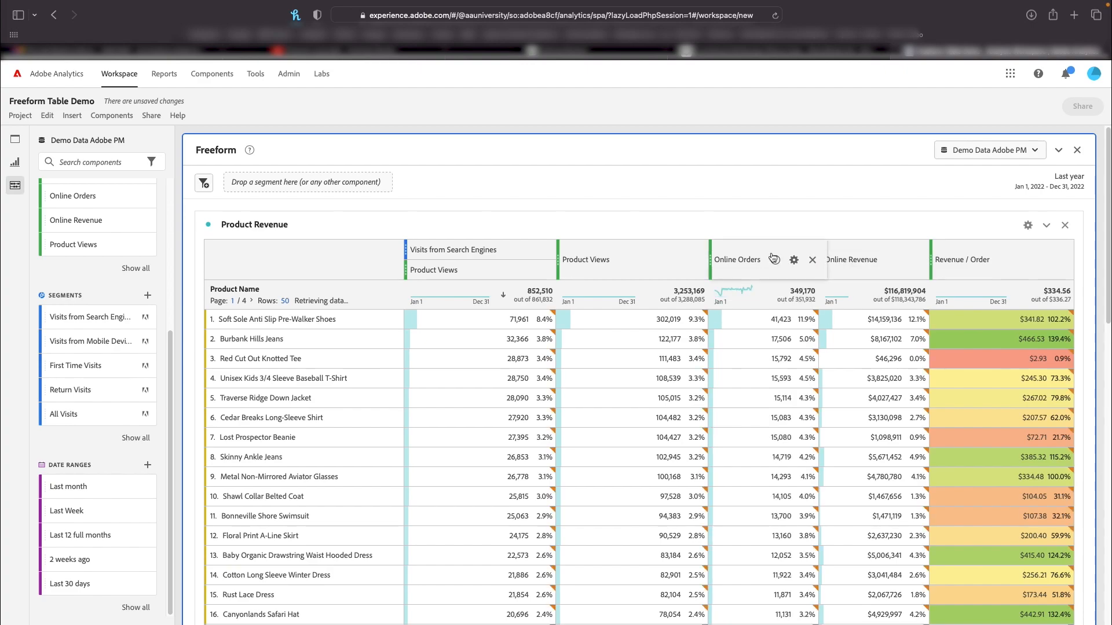
Move Online Orders, Online Revenue and Revenue / Order beneath the Visits from Search Engines header, beside its Product Views column.
drag(766, 252, 557, 273)
drag(842, 267, 704, 271)
drag(958, 260, 811, 271)
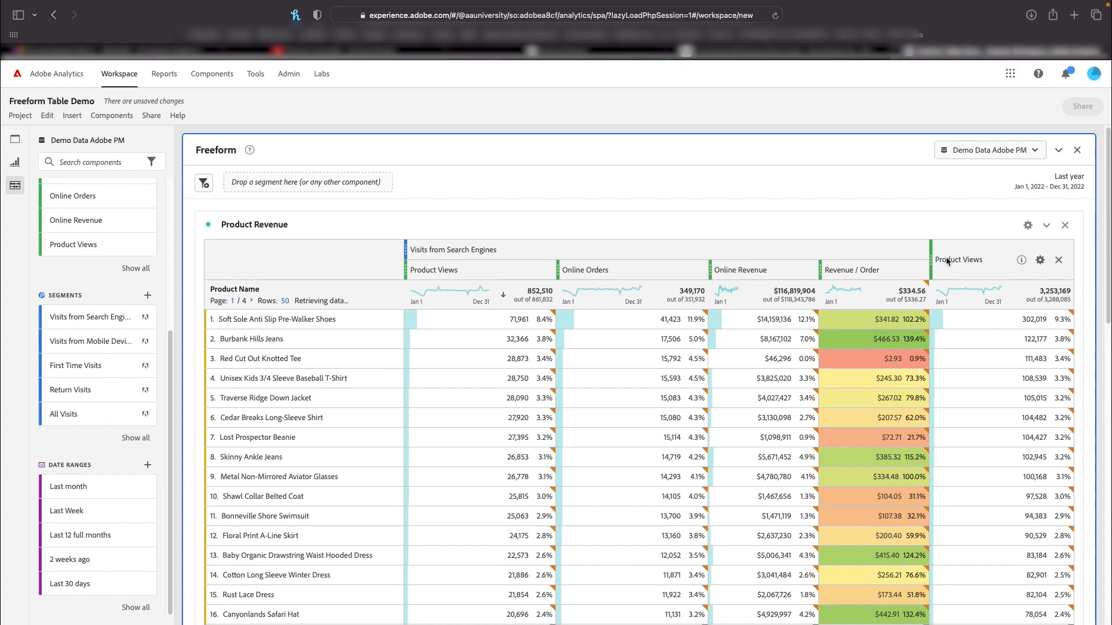
Add unsegmented Online Orders, Online Revenue and Revenue / Order columns after the standalone Product Views column.
scroll(69, 208, up, 1)
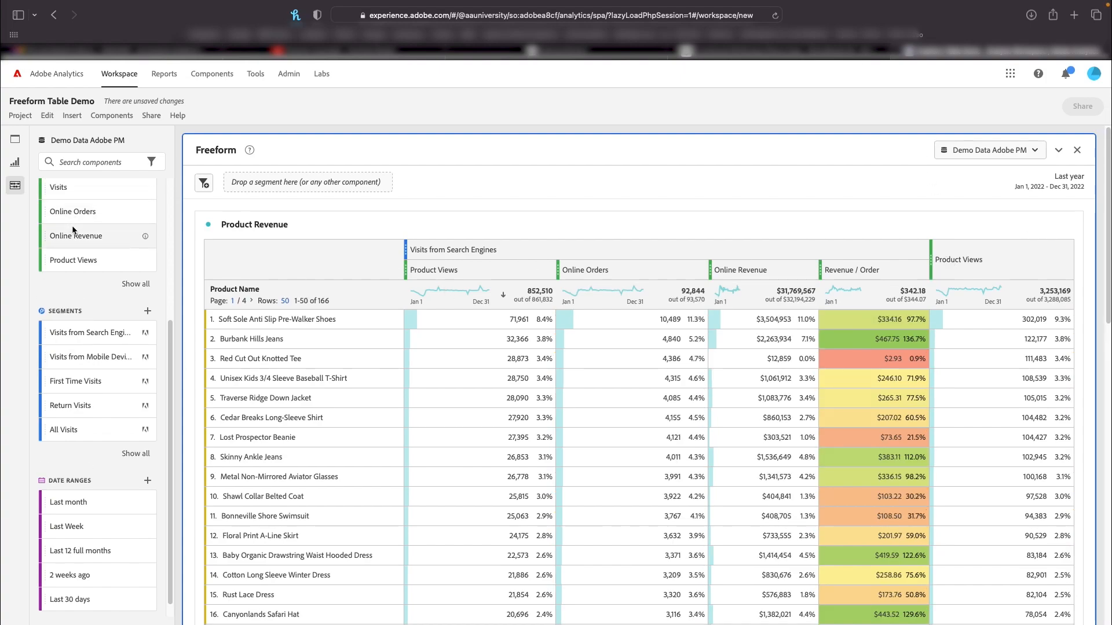
scroll(74, 383, up, 1)
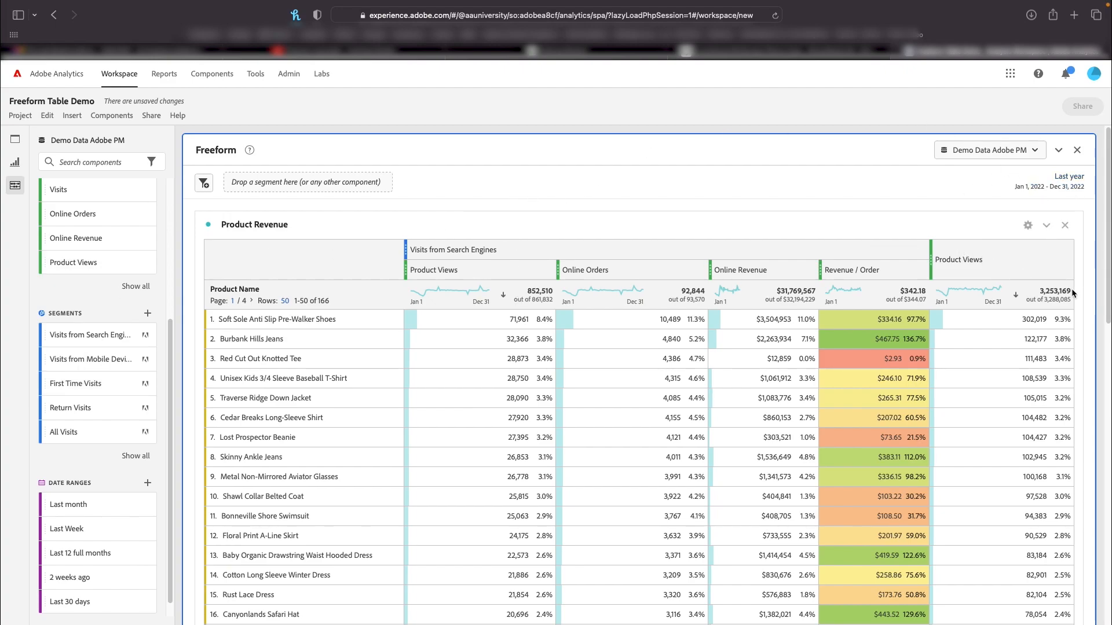
drag(75, 214, 1071, 260)
drag(83, 240, 1060, 261)
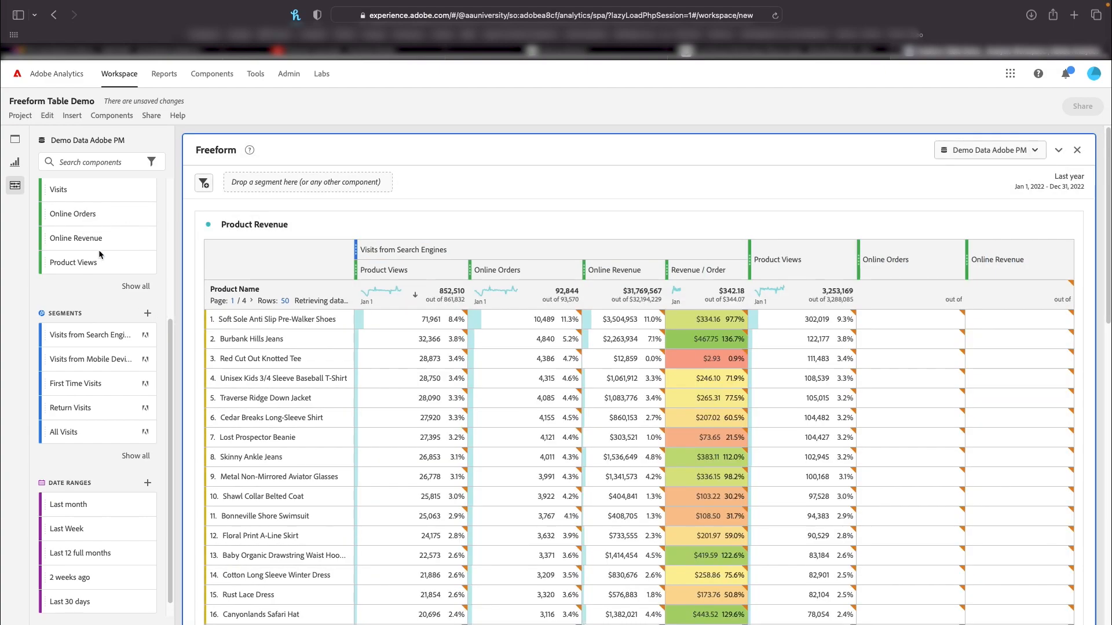
scroll(73, 214, up, 1)
drag(74, 214, 1059, 261)
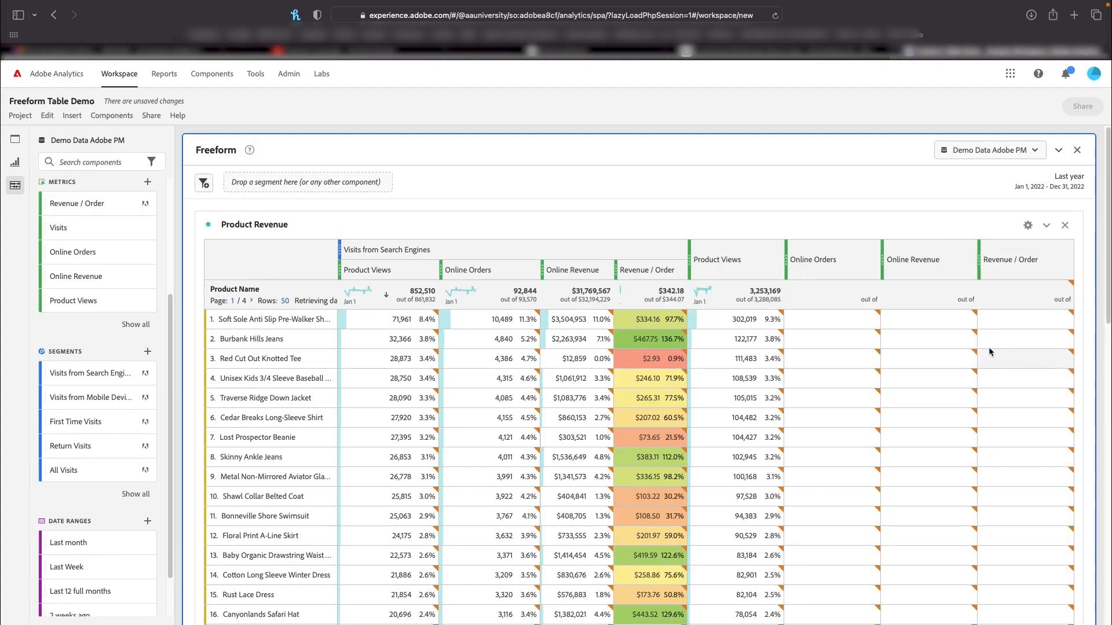
Switch the unsegmented Revenue / Order column's background from bar graph to conditional formatting.
click(1040, 261)
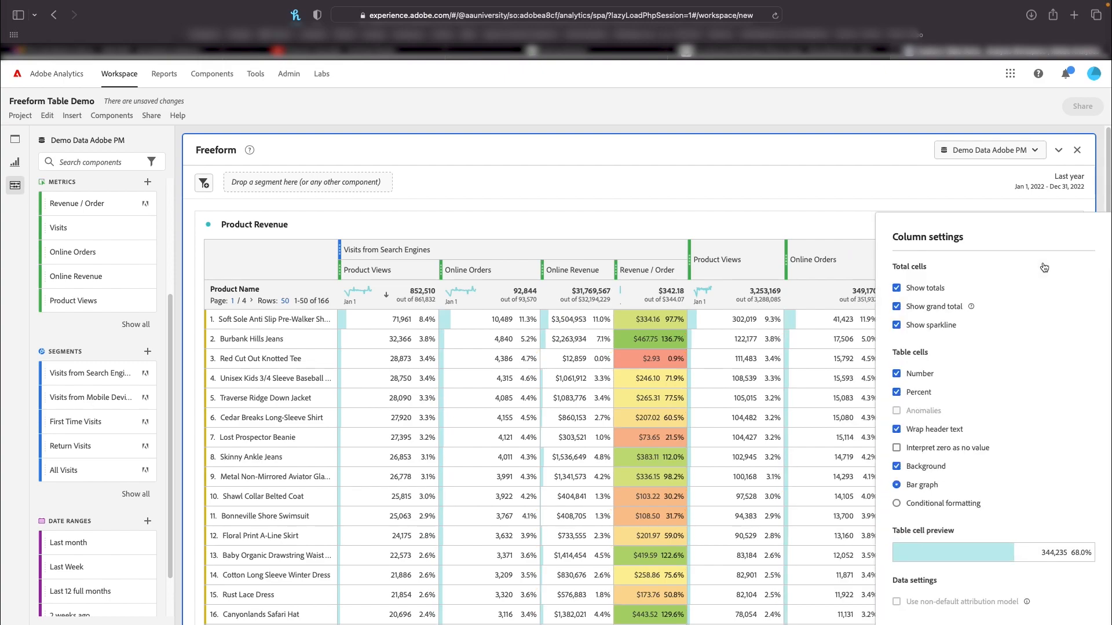
click(921, 507)
click(816, 148)
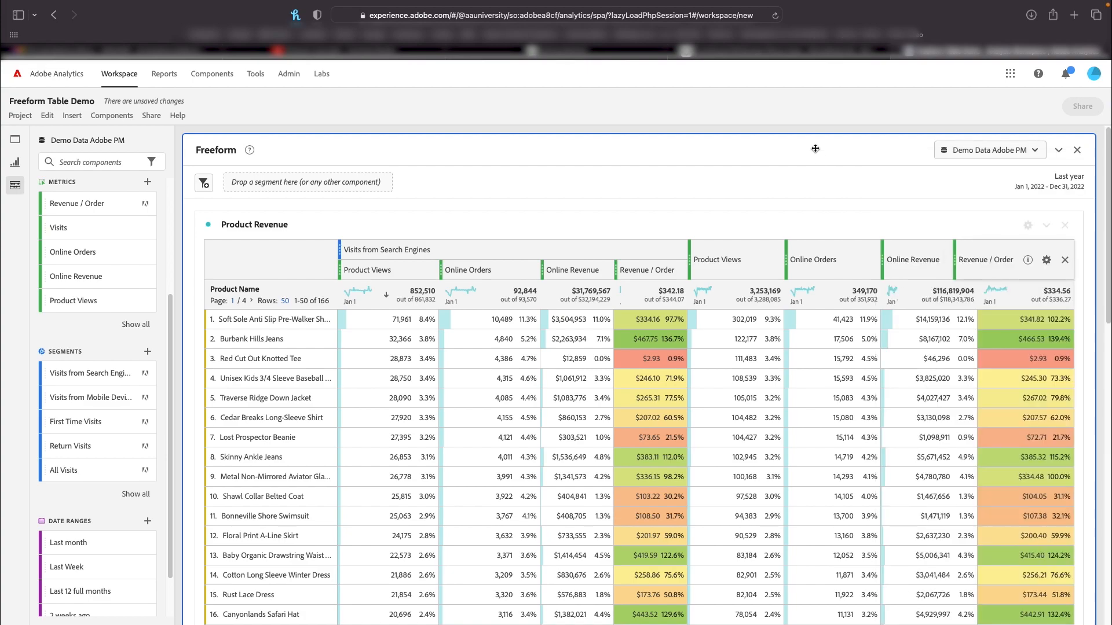